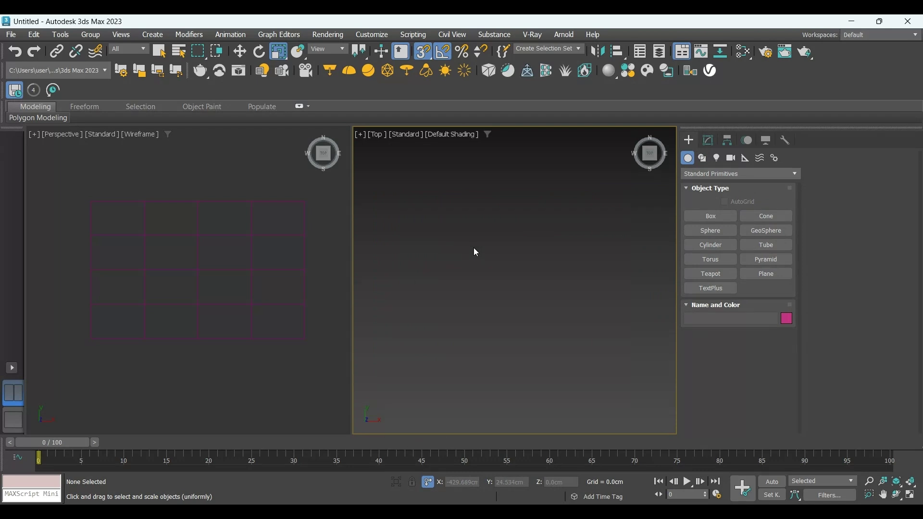
# Draw Box001 in the Top viewport and set Length 60, Width 120, Height 35 cm
pyautogui.click(692, 217)
pyautogui.moveTo(439, 243); pyautogui.dragTo(611, 324)
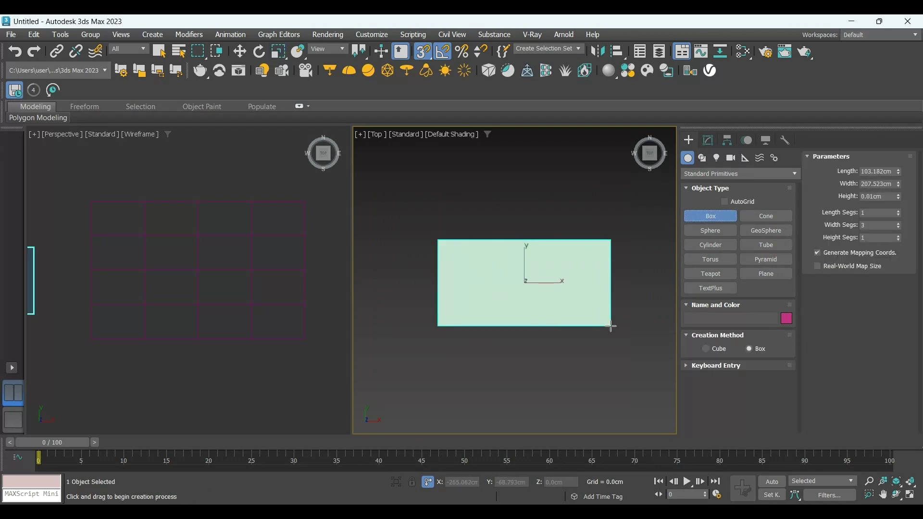
pyautogui.click(609, 323)
pyautogui.doubleClick(892, 172)
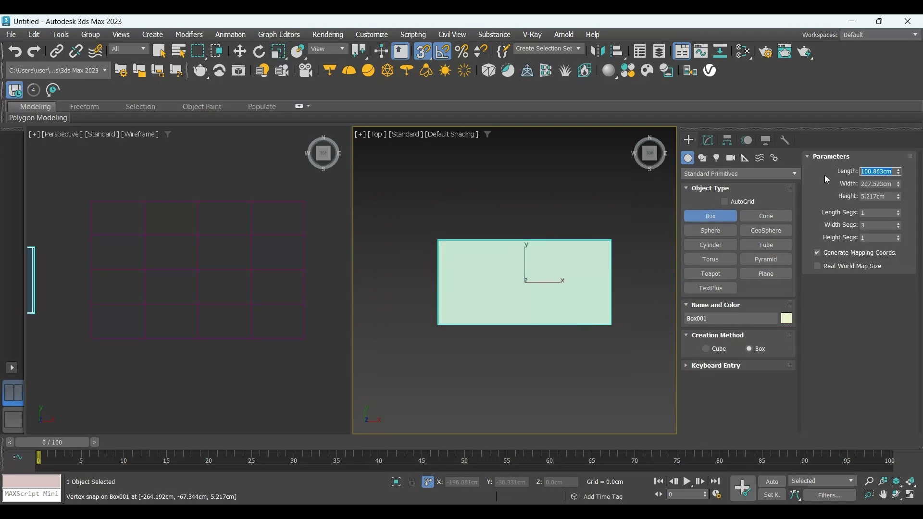
pyautogui.write('60')
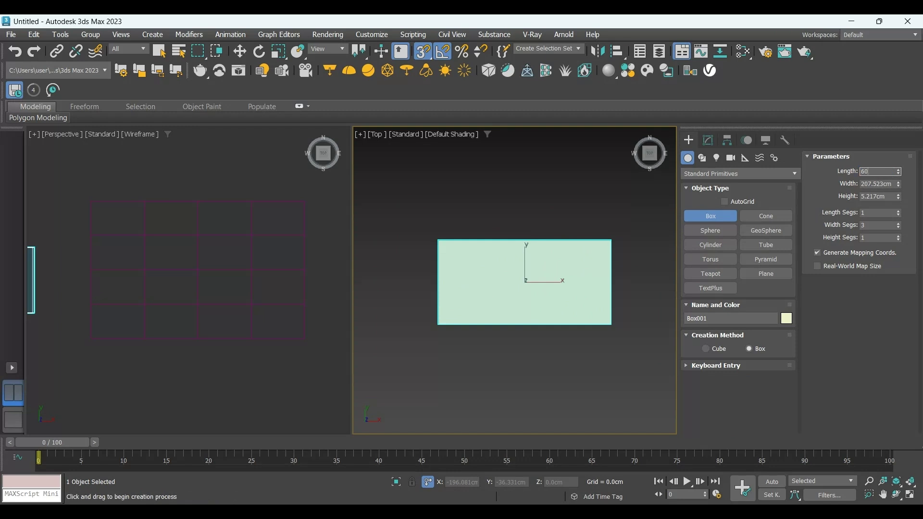
pyautogui.press('Tab')
pyautogui.write('120')
pyautogui.press('Tab')
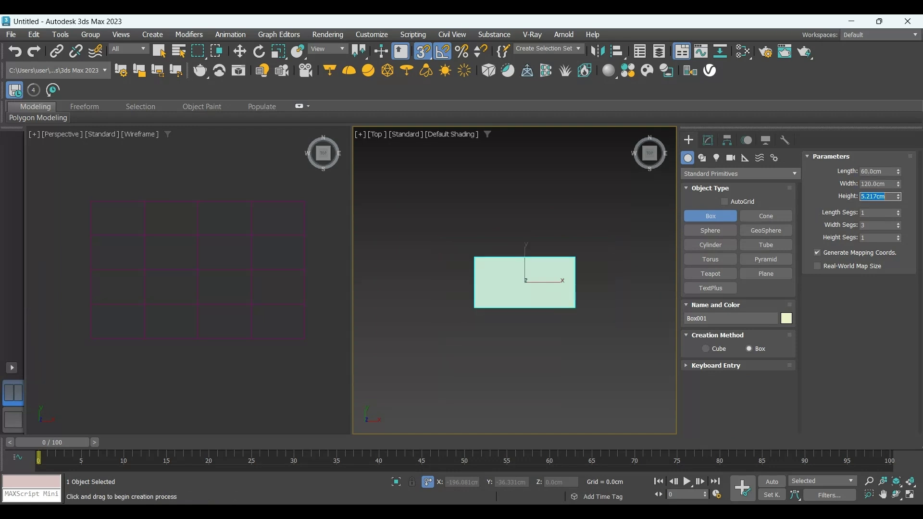
pyautogui.write('3')
pyautogui.doubleClick(879, 224)
# Turn on edged faces and zoom and pan the top view to recentre the box
pyautogui.press('r')
pyautogui.press('F4')
pyautogui.scroll(5, 552, 280)
pyautogui.moveTo(552, 280); pyautogui.dragTo(624, 290, button='middle')
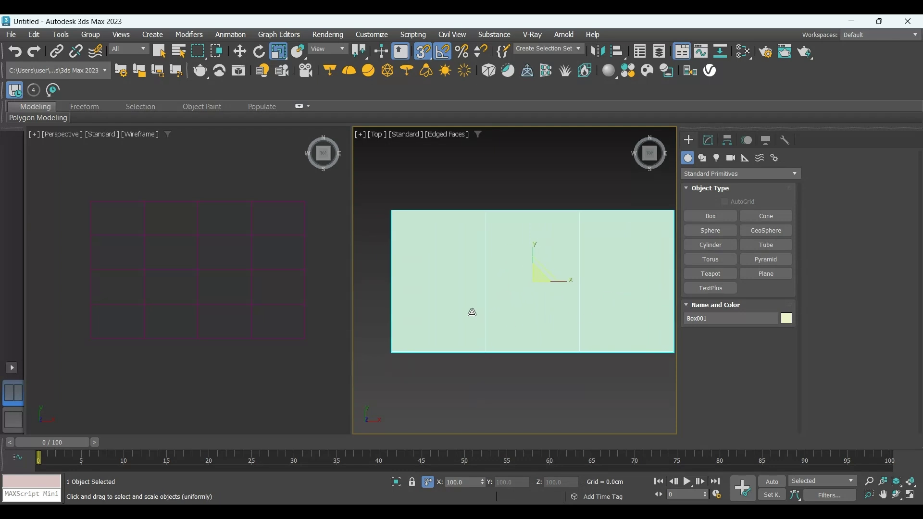
# Shade the Perspective view to reveal the coffee-table photo, then reactivate the Top viewport
pyautogui.rightClick(338, 259)
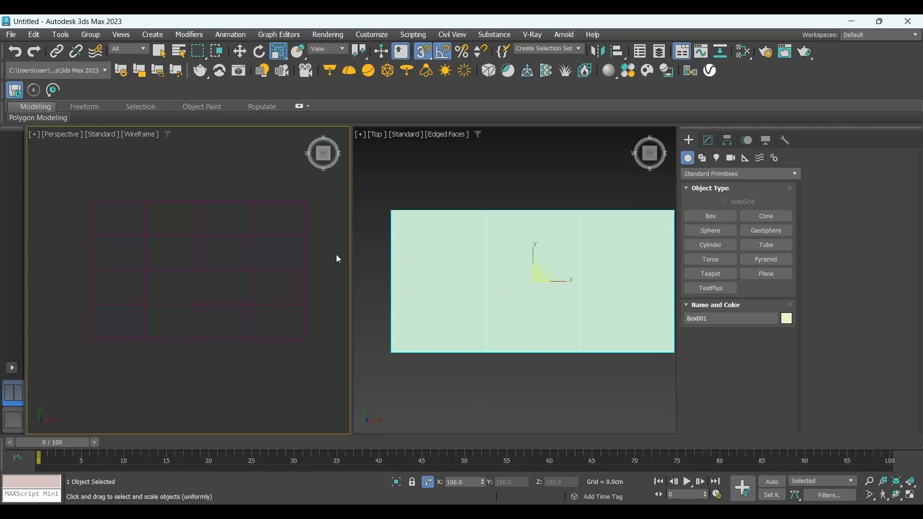
pyautogui.press('F3')
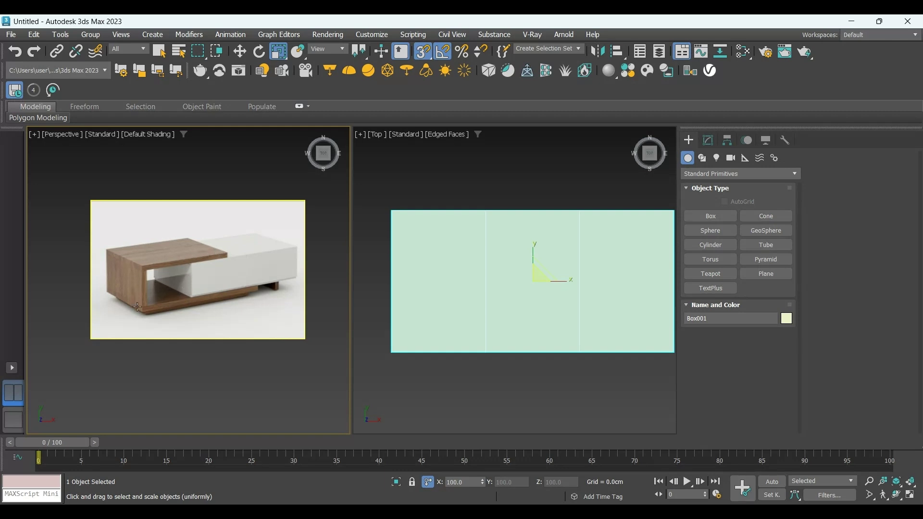
pyautogui.click(497, 311)
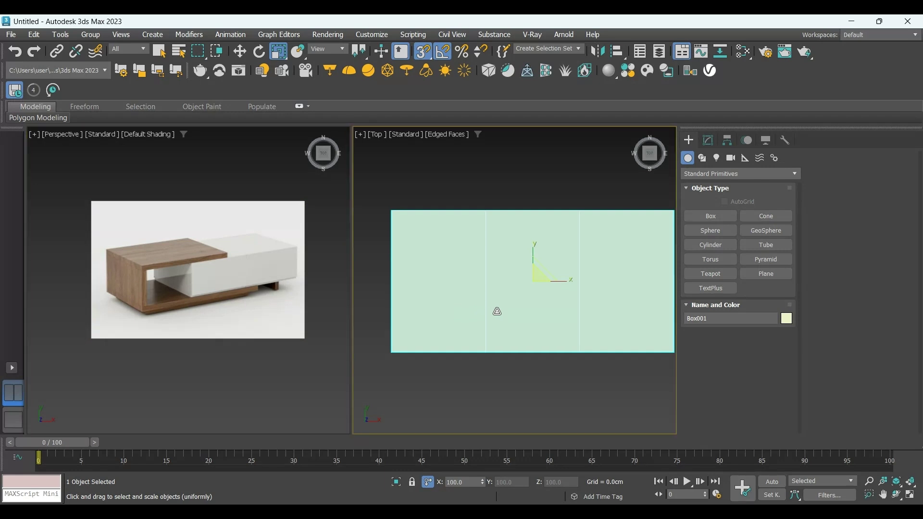
# In the Front view, draw a snapped line from the box's top midpoint around its left corners to the bottom edge
pyautogui.press('f')
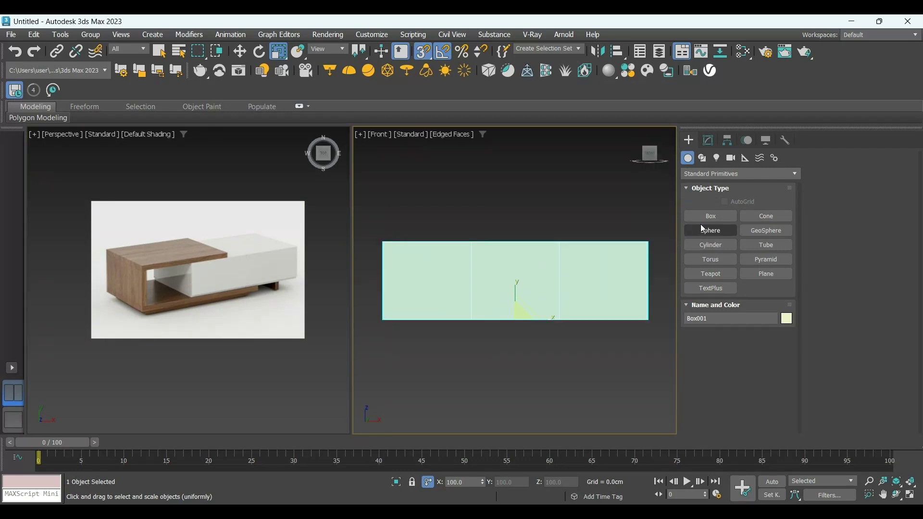
pyautogui.click(703, 159)
pyautogui.click(717, 230)
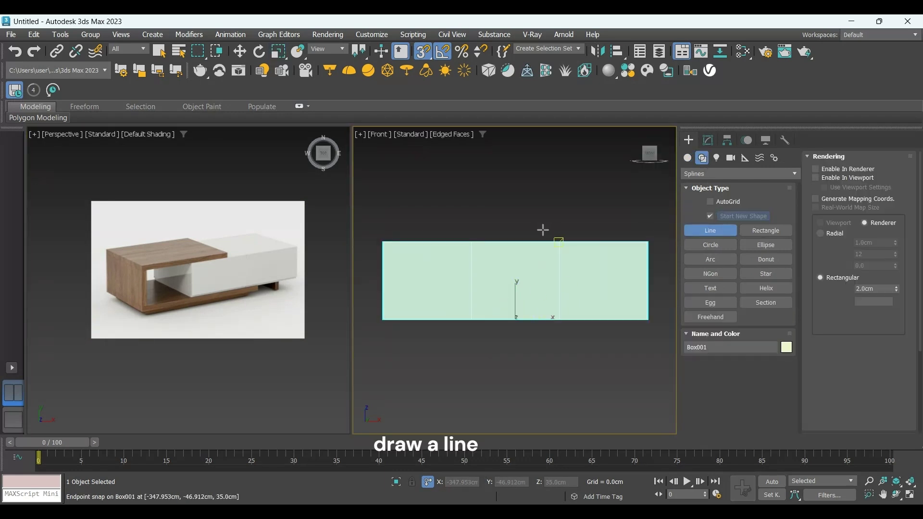
pyautogui.click(510, 241)
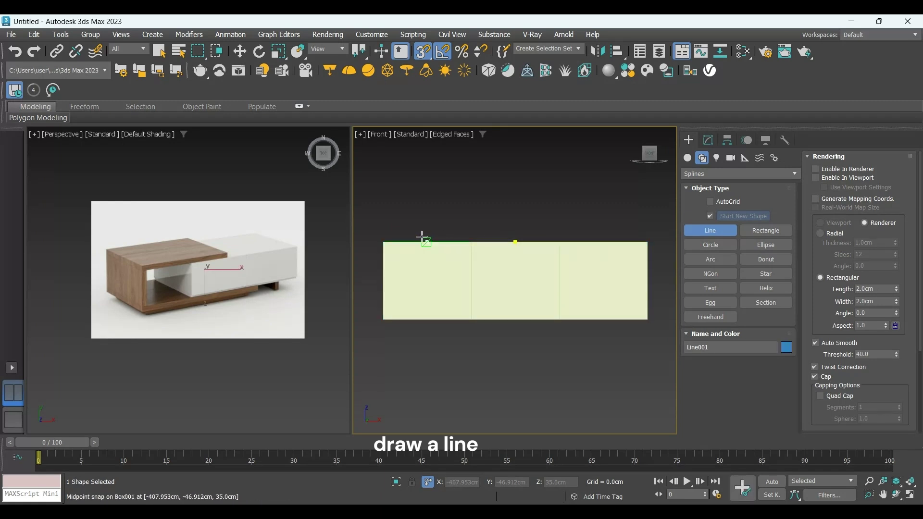
pyautogui.click(383, 241)
pyautogui.click(383, 320)
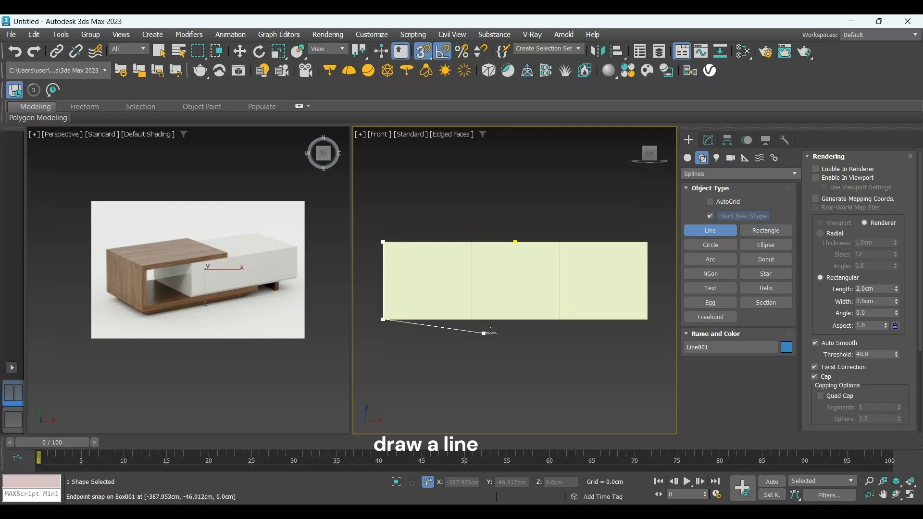
pyautogui.click(559, 319)
pyautogui.rightClick(553, 339)
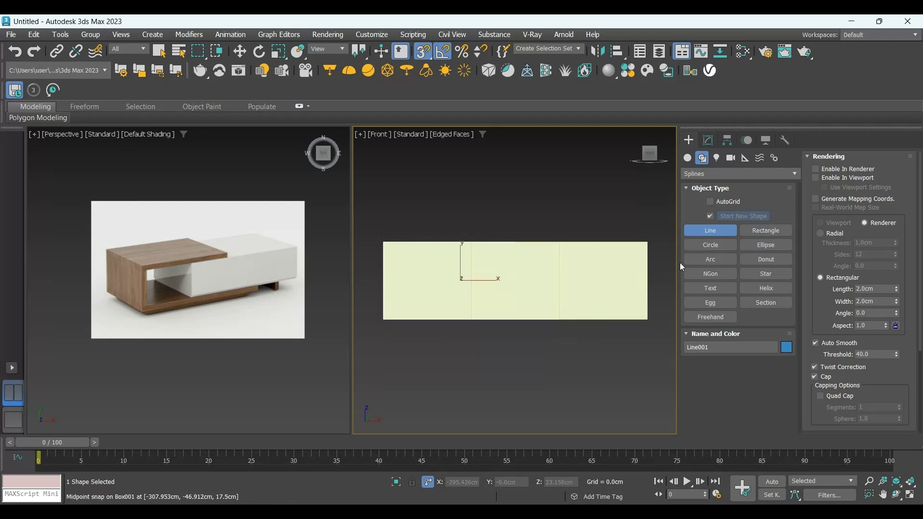
pyautogui.press('r')
pyautogui.click(708, 140)
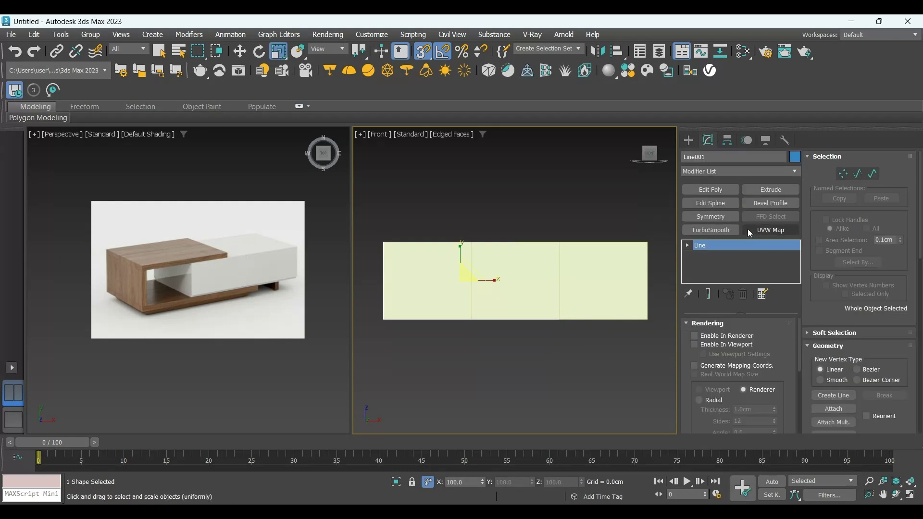
# Add a Sweep modifier to Line001 and orbit to see the frame in 3D
pyautogui.click(728, 171)
pyautogui.write('Sweep')
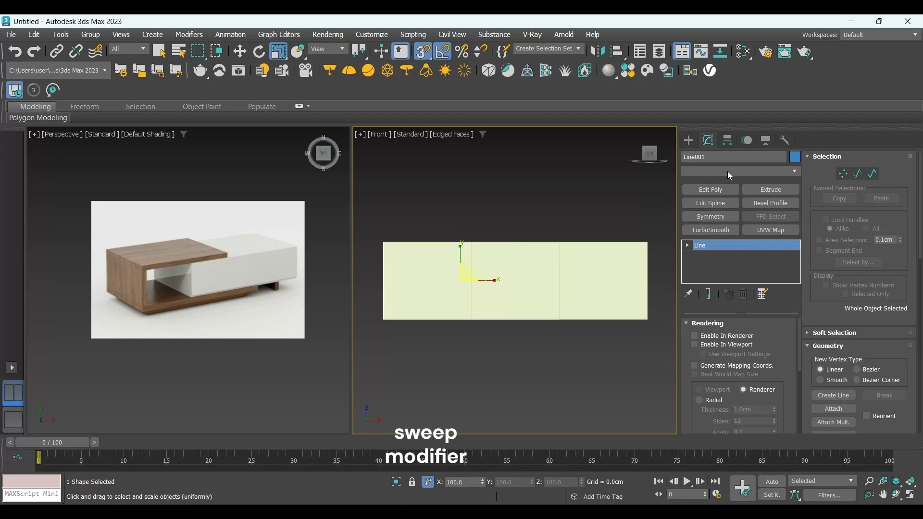
pyautogui.press('Return')
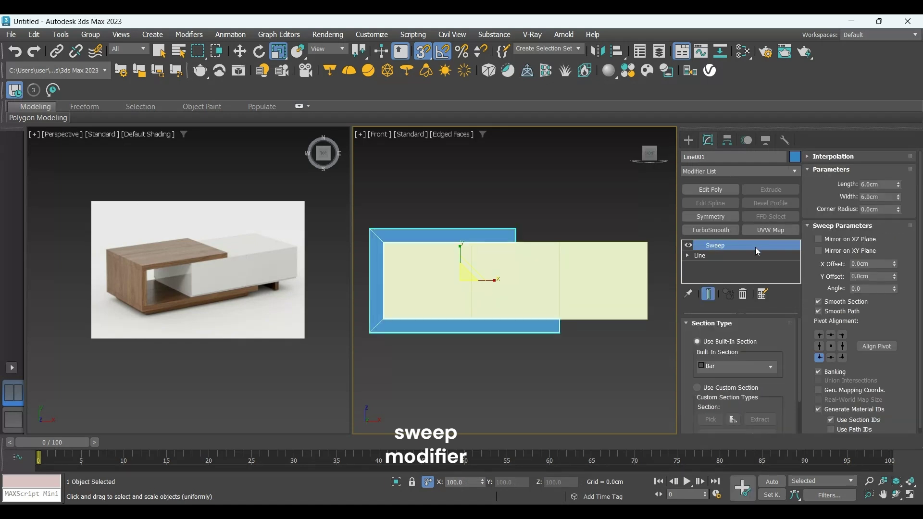
pyautogui.moveTo(882, 185); pyautogui.dragTo(844, 186)
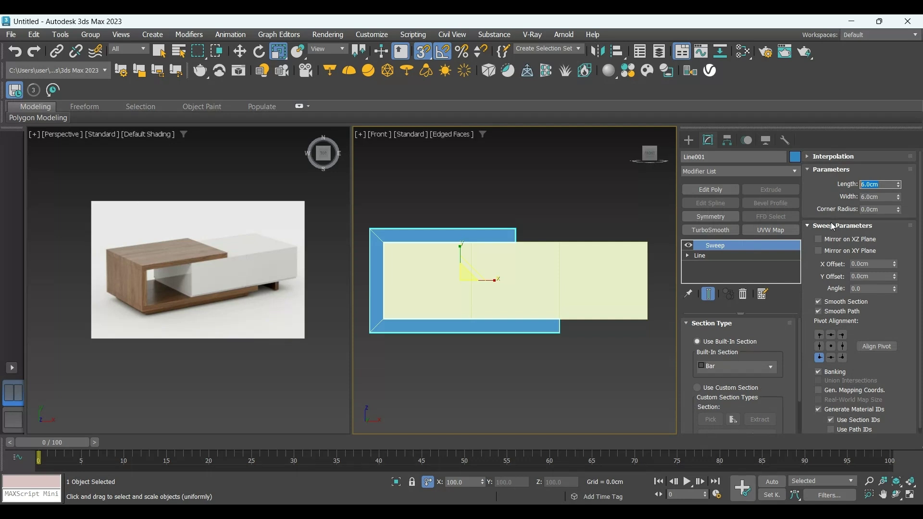
pyautogui.keyDown('alt'); pyautogui.moveTo(573, 261); pyautogui.dragTo(548, 276, button='middle'); pyautogui.keyUp('alt')
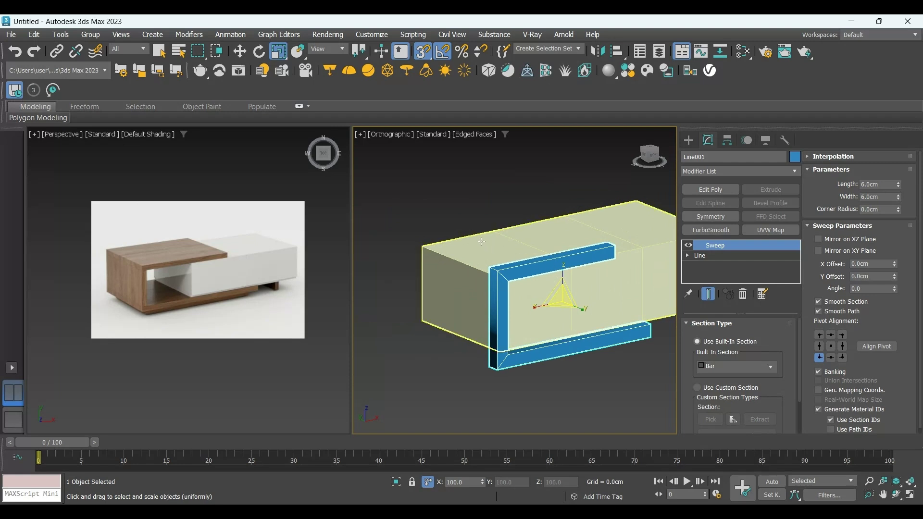
# Set the sweep bar length 60 and width 4, with top-left pivot alignment
pyautogui.doubleClick(863, 184)
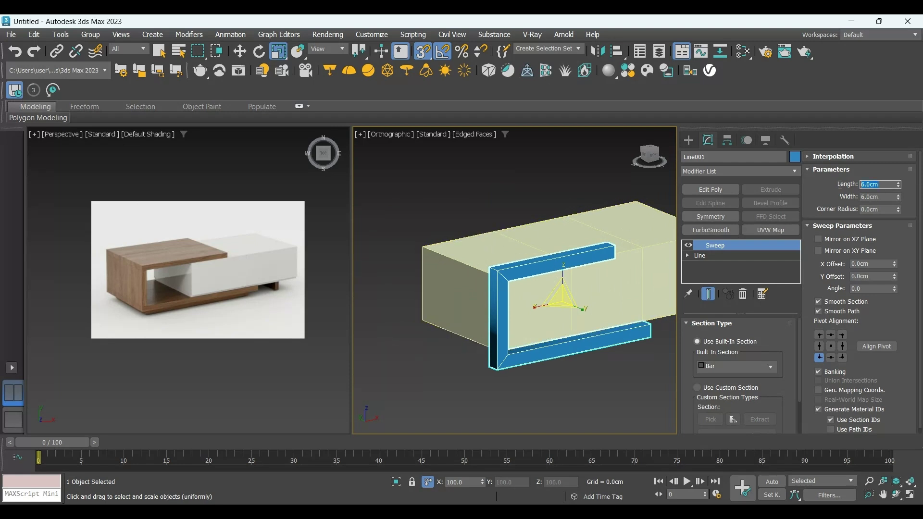
pyautogui.write('60')
pyautogui.press('Return')
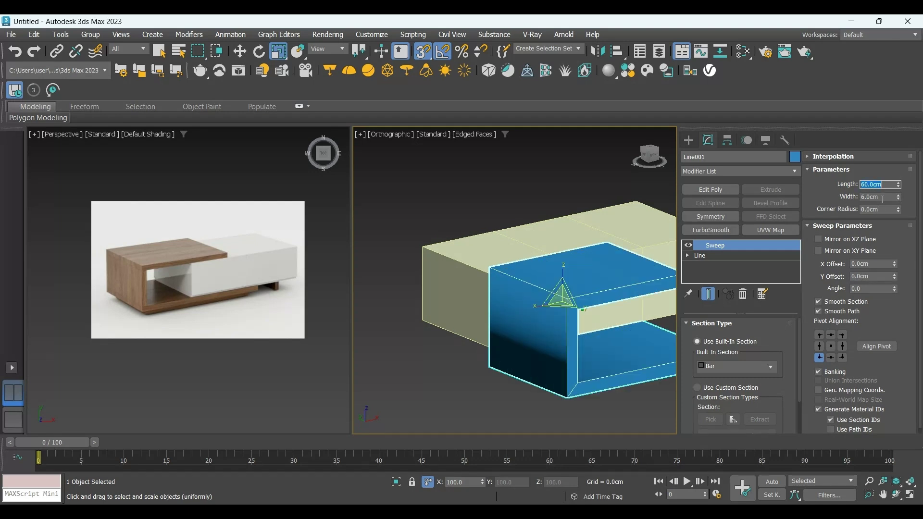
pyautogui.press('Tab')
pyautogui.write('4')
pyautogui.press('Return')
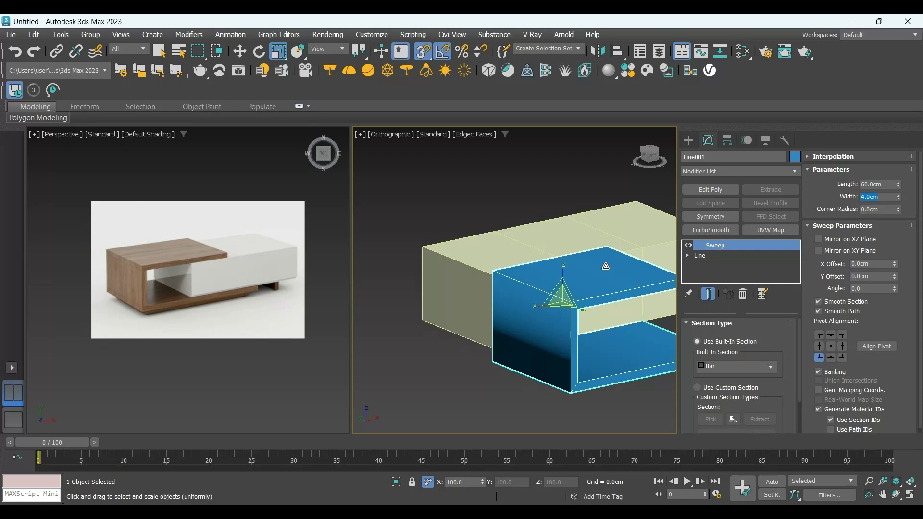
pyautogui.click(830, 346)
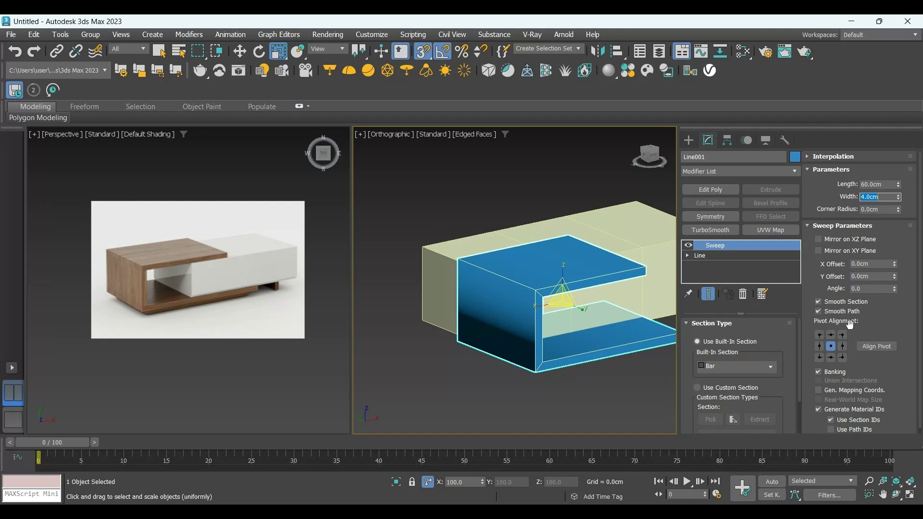
pyautogui.click(820, 335)
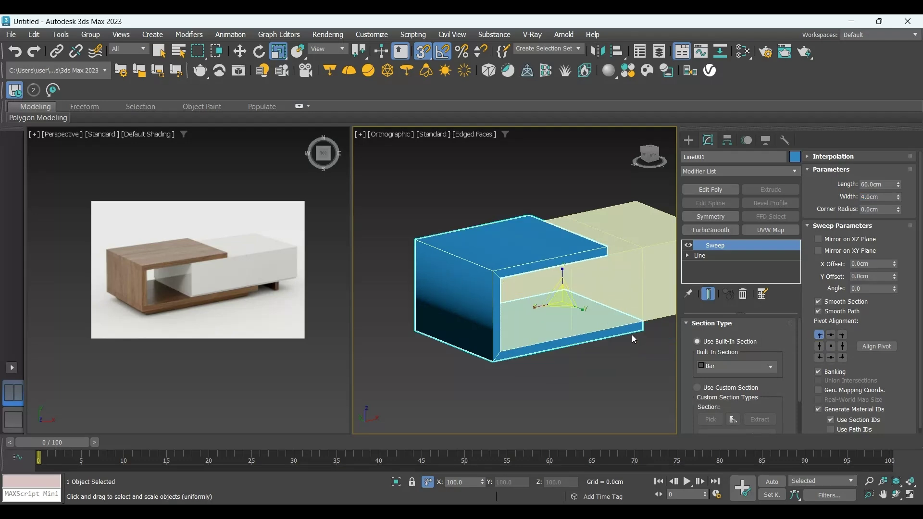
# Back in the Front view, zoom to inspect the reference and select Line in the modifier stack
pyautogui.press('f')
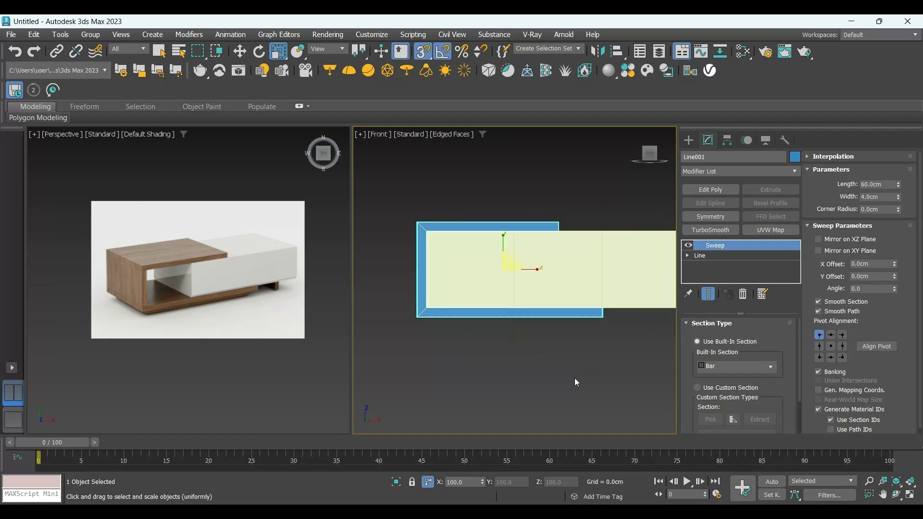
pyautogui.scroll(2, 519, 351)
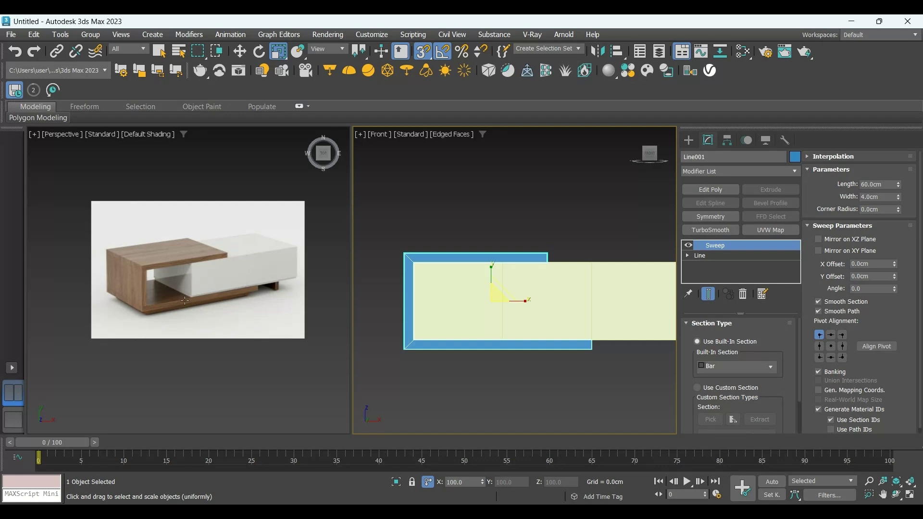
pyautogui.scroll(6, 130, 304)
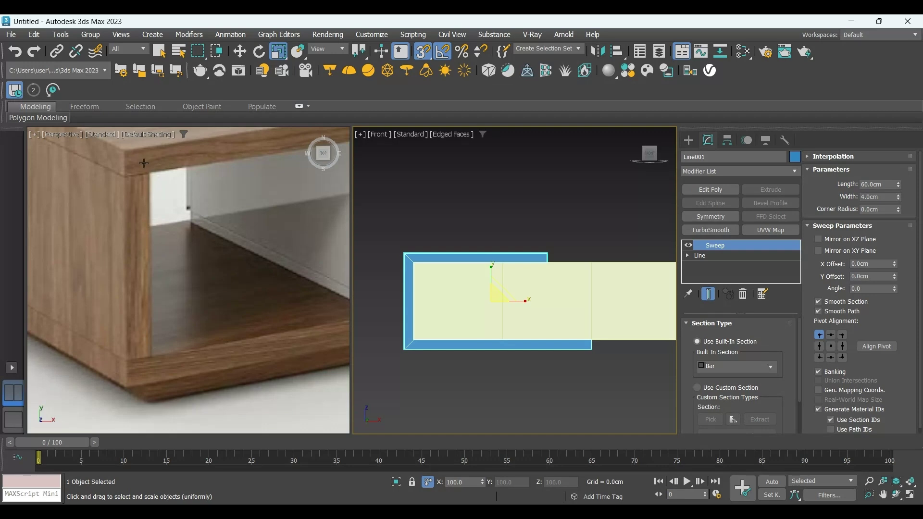
pyautogui.scroll(-8, 159, 305)
pyautogui.scroll(2, 178, 306)
pyautogui.moveTo(178, 306); pyautogui.dragTo(176, 306, button='middle')
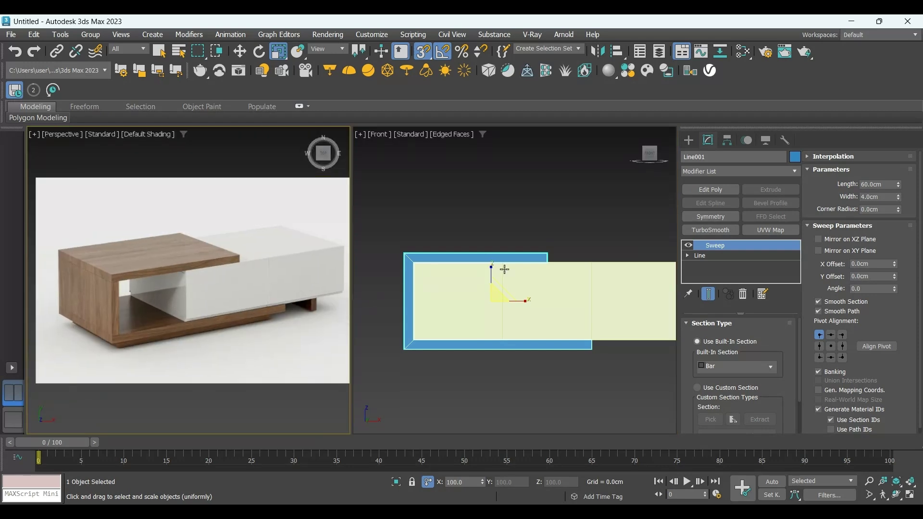
pyautogui.click(731, 255)
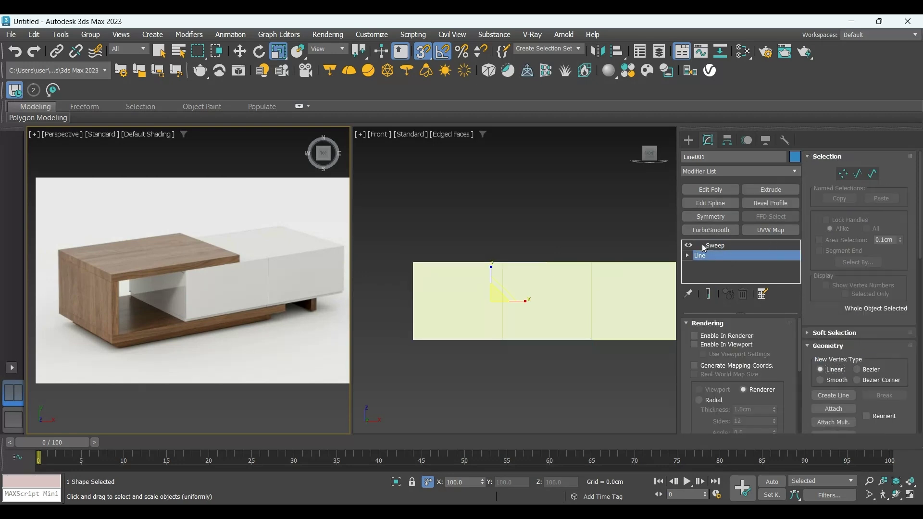
# Break the line's top-left corner vertices and return to the Sweep level
pyautogui.click(843, 175)
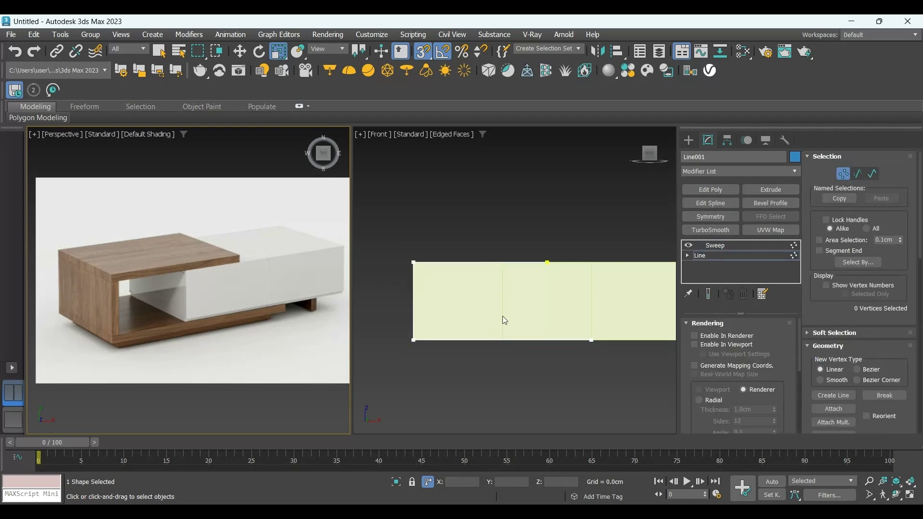
pyautogui.moveTo(403, 348); pyautogui.dragTo(419, 253)
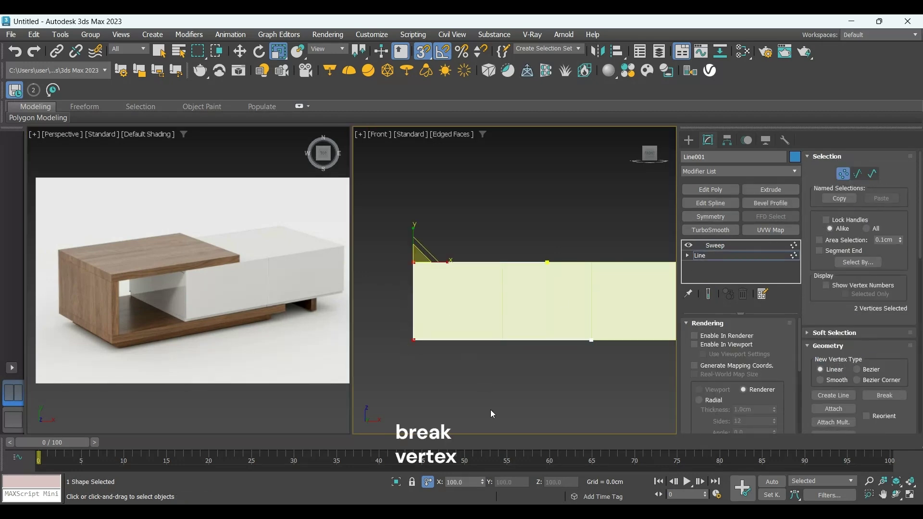
pyautogui.click(884, 395)
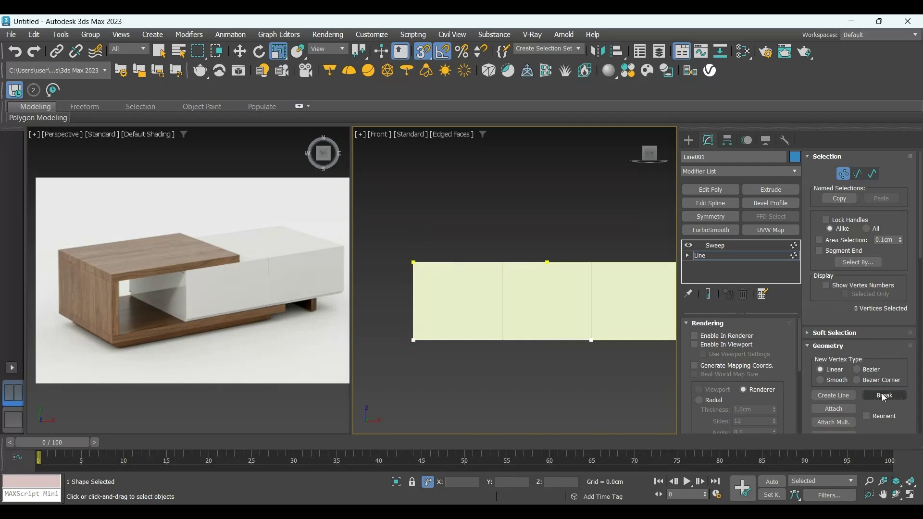
pyautogui.click(760, 246)
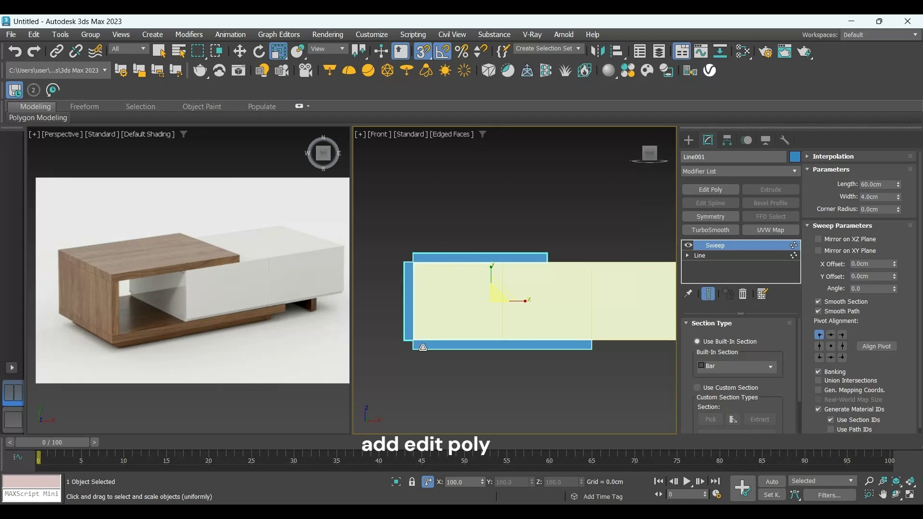
# Add Edit Poly and slide the top and bottom plank elements left, flush with the upright
pyautogui.click(688, 255)
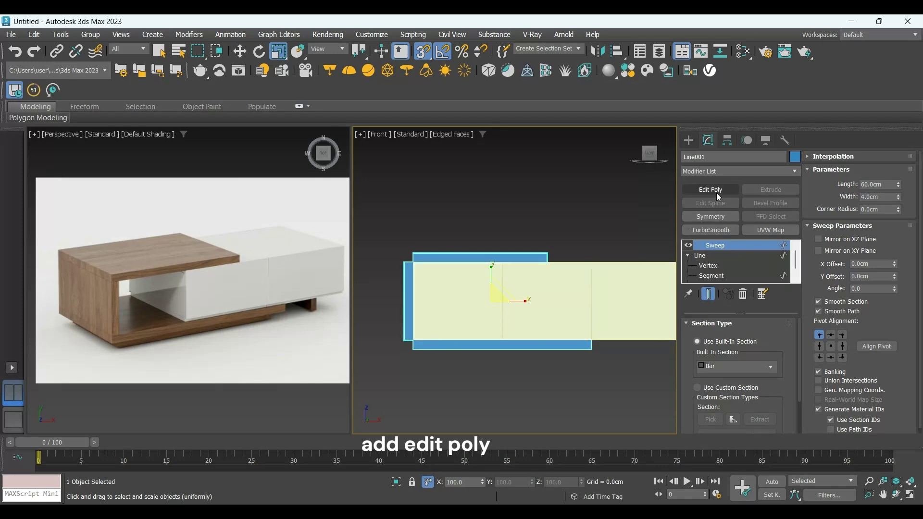
pyautogui.click(716, 193)
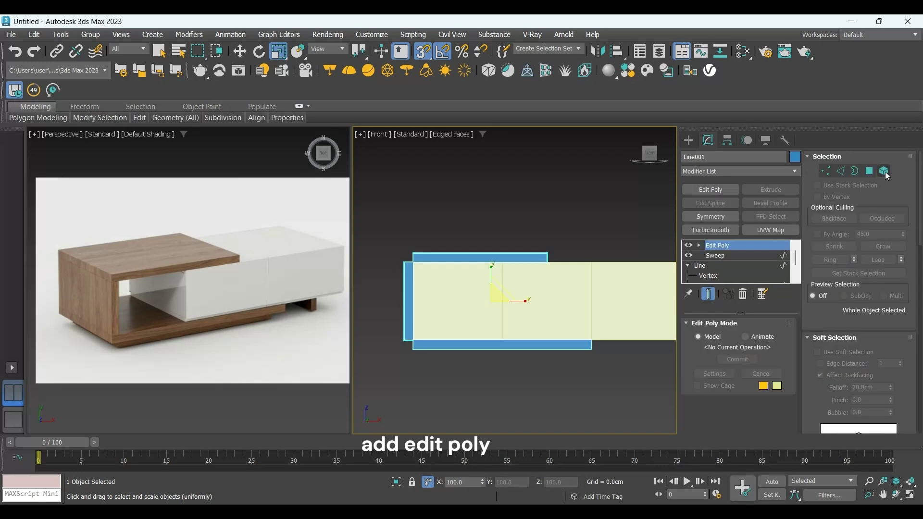
pyautogui.click(884, 171)
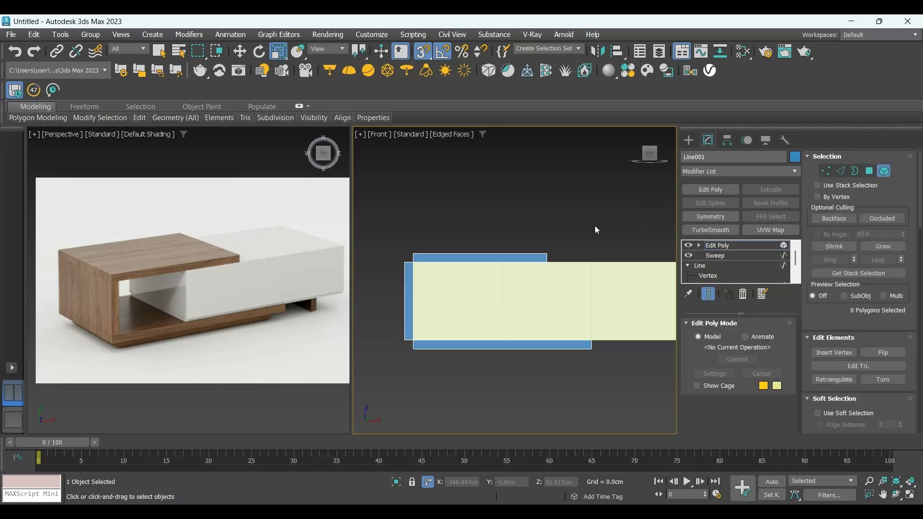
pyautogui.click(454, 258)
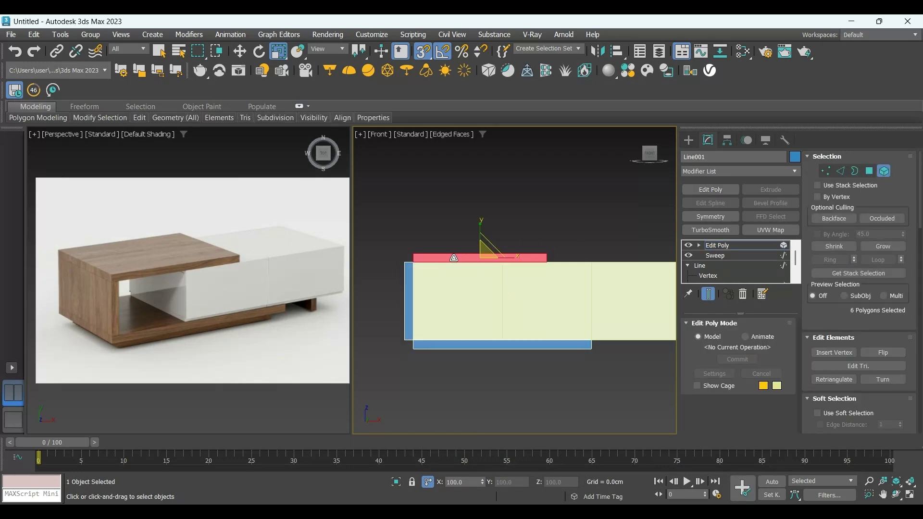
pyautogui.keyDown('ctrl'); pyautogui.click(449, 342); pyautogui.keyUp('ctrl')
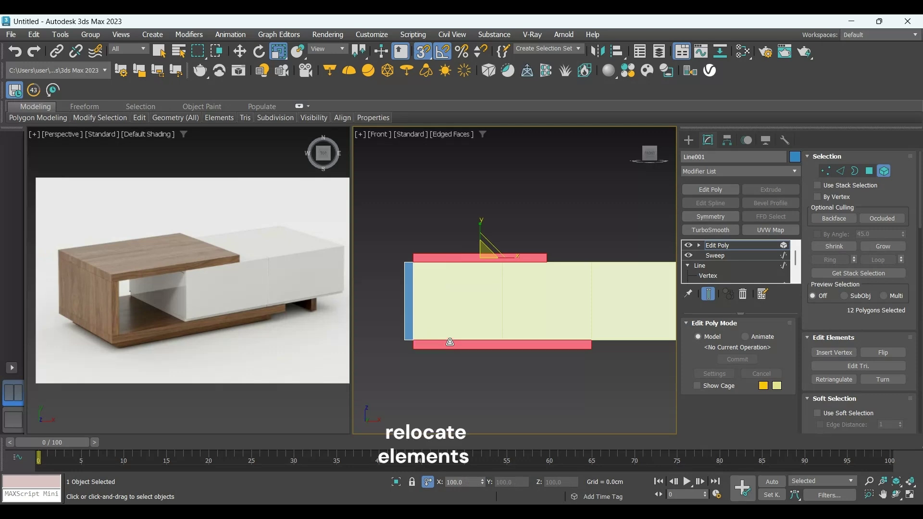
pyautogui.press('w')
pyautogui.moveTo(415, 260); pyautogui.dragTo(405, 259)
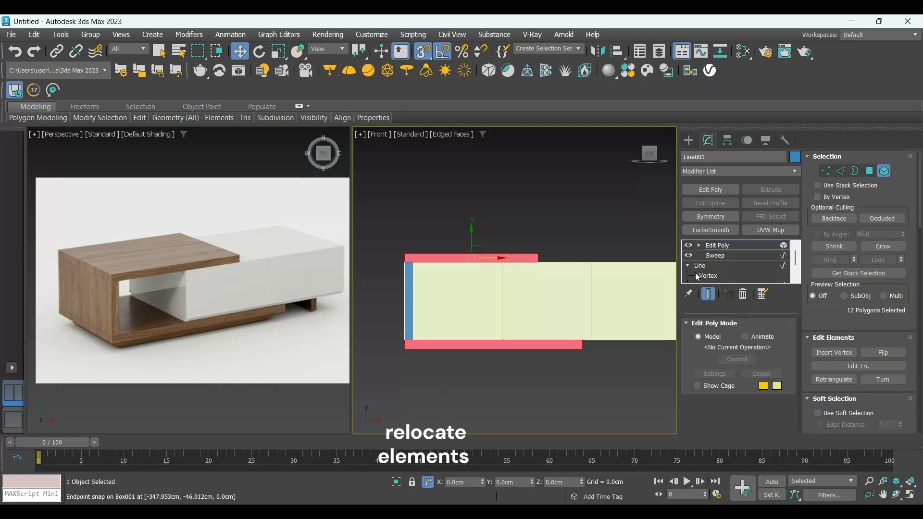
pyautogui.click(731, 245)
pyautogui.click(729, 169)
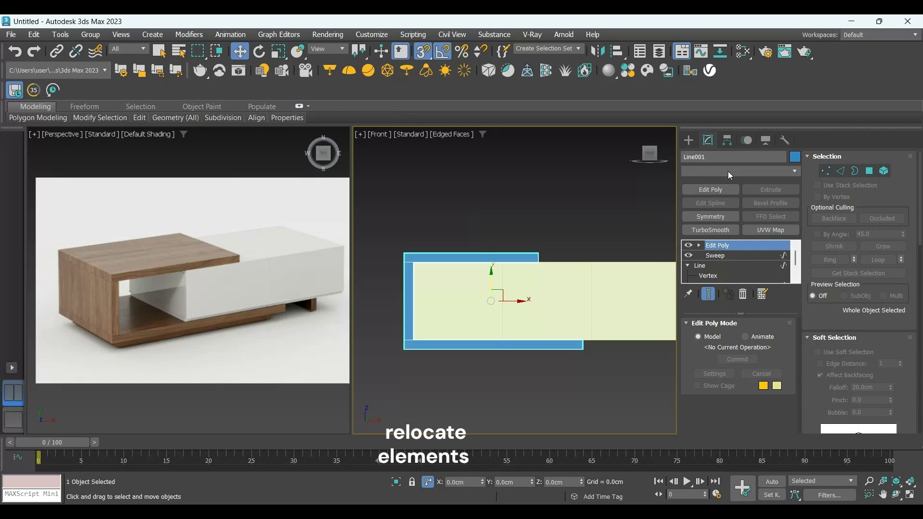
# Add a Chamfer modifier with a 0.2 cm amount and orbit to check the softened edges
pyautogui.write('Chamfer')
pyautogui.press('Return')
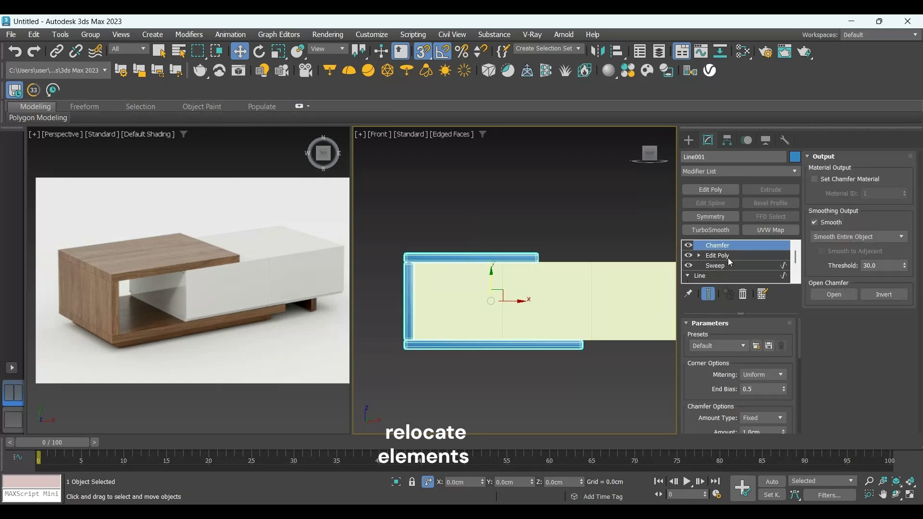
pyautogui.scroll(-2, 728, 406)
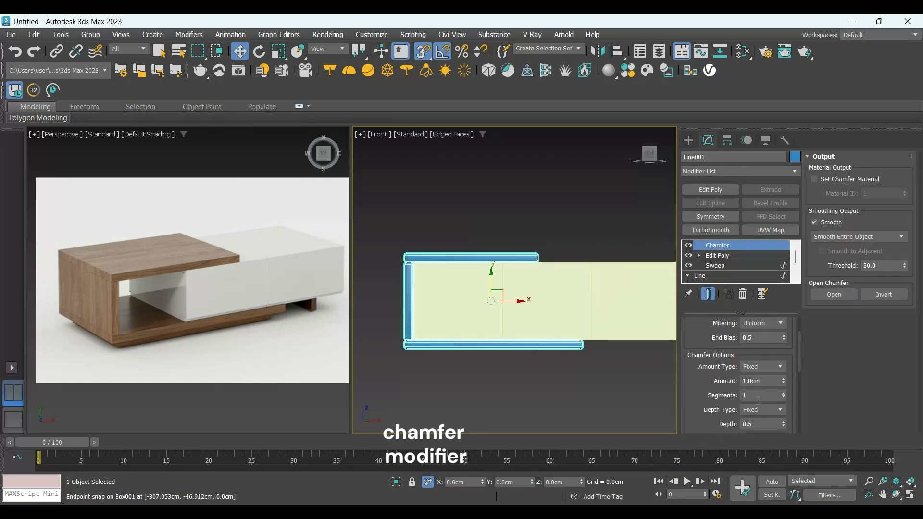
pyautogui.moveTo(765, 382); pyautogui.dragTo(712, 381)
pyautogui.press('Return')
pyautogui.keyDown('alt'); pyautogui.moveTo(575, 383); pyautogui.dragTo(595, 355, button='middle'); pyautogui.keyUp('alt')
pyautogui.click(608, 407)
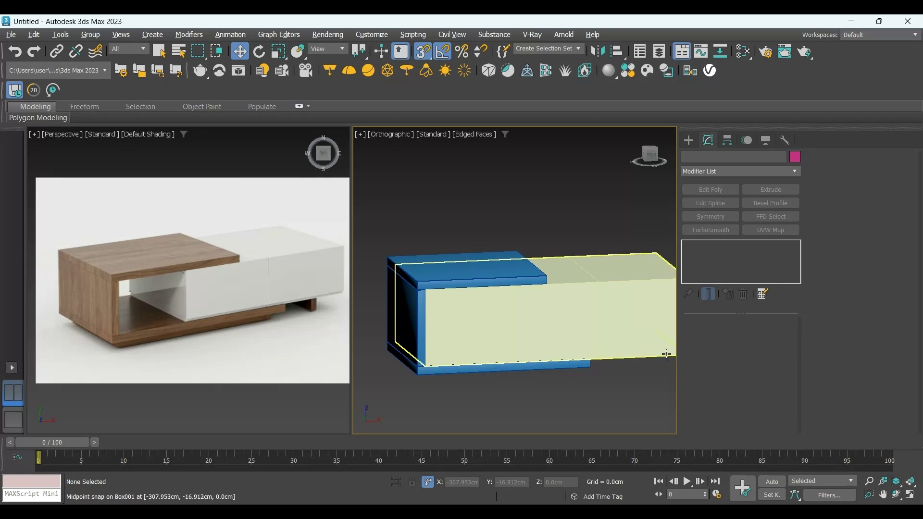
pyautogui.click(563, 367)
# Isolate the C-frame, frame it in the Top view, and pick the Box primitive
pyautogui.hotkey('alt', 'q')
pyautogui.press('t')
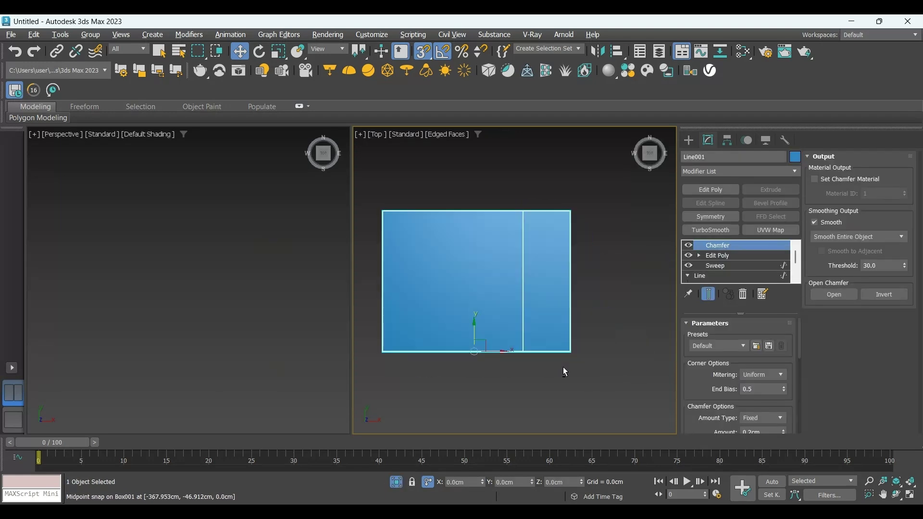
pyautogui.press('z')
pyautogui.click(688, 139)
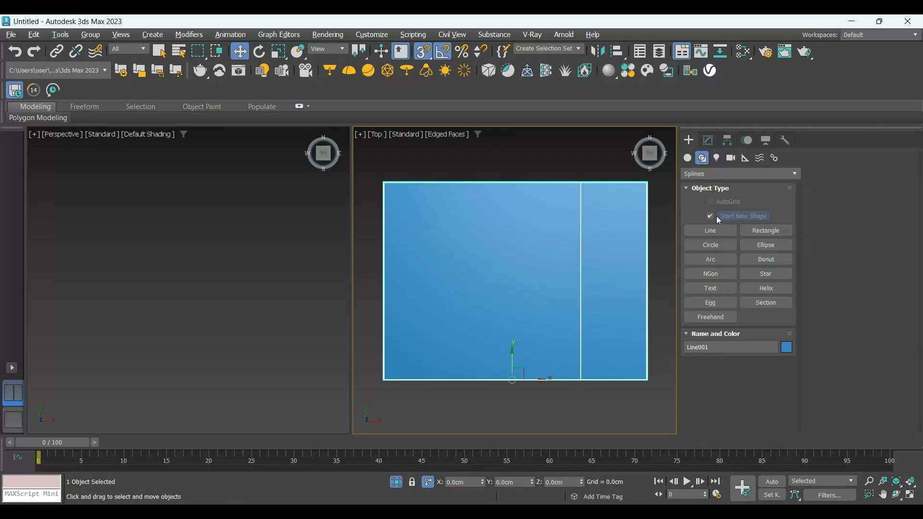
pyautogui.click(688, 157)
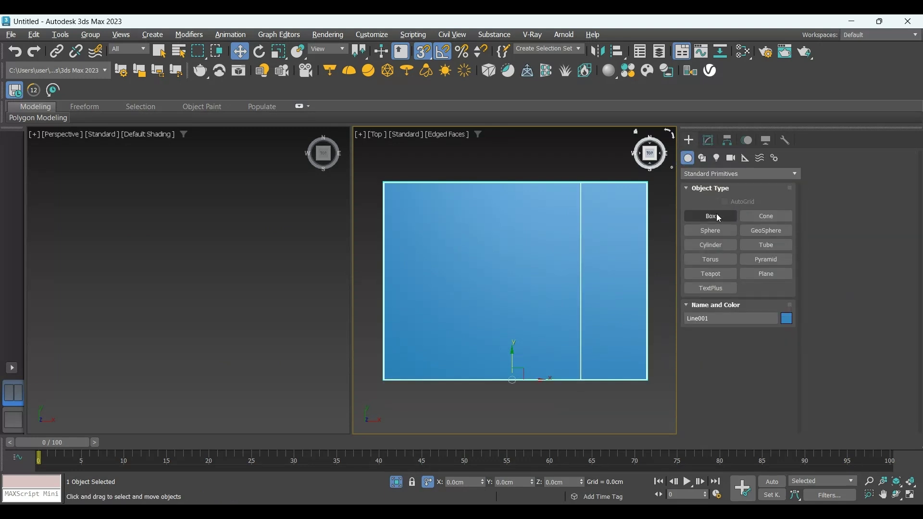
pyautogui.click(710, 216)
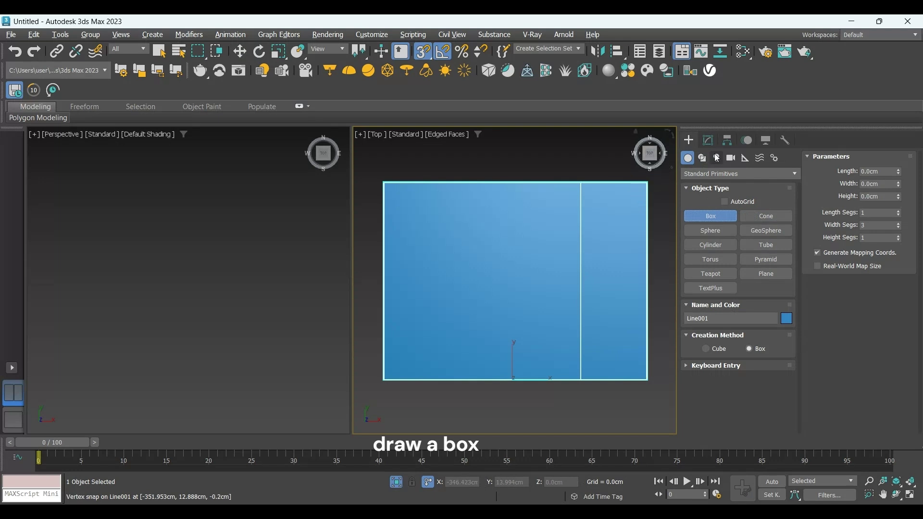
pyautogui.rightClick(647, 185)
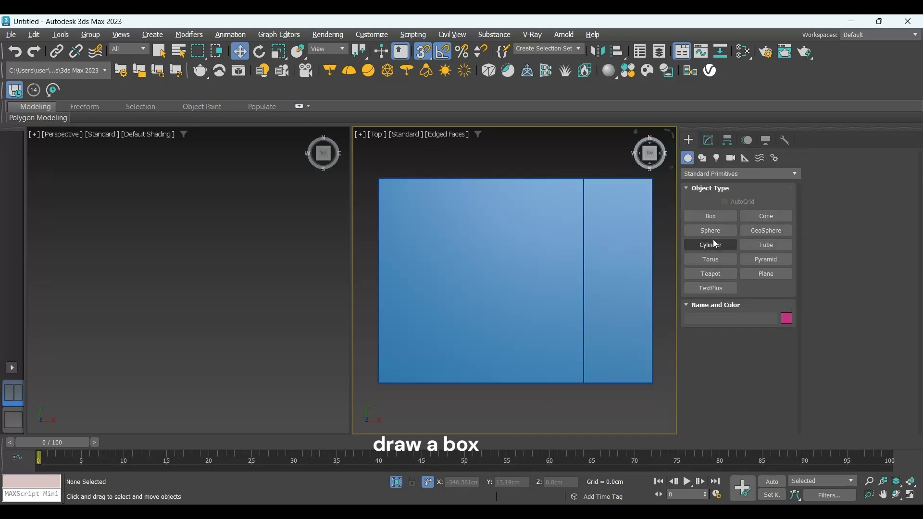
pyautogui.click(722, 216)
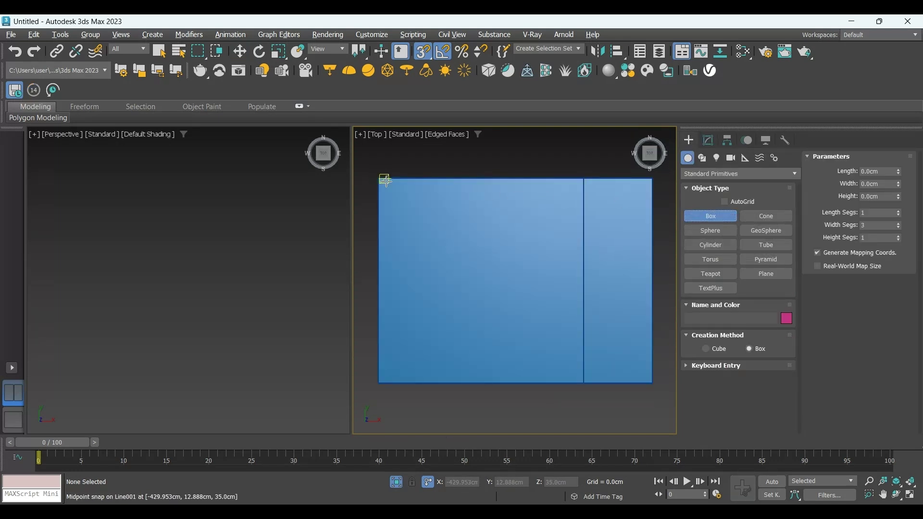
# Drag a box across the frame's footprint and set Length 55, Width 75, Height 2 cm
pyautogui.moveTo(380, 180); pyautogui.dragTo(652, 383)
pyautogui.click(652, 384)
pyautogui.click(871, 172)
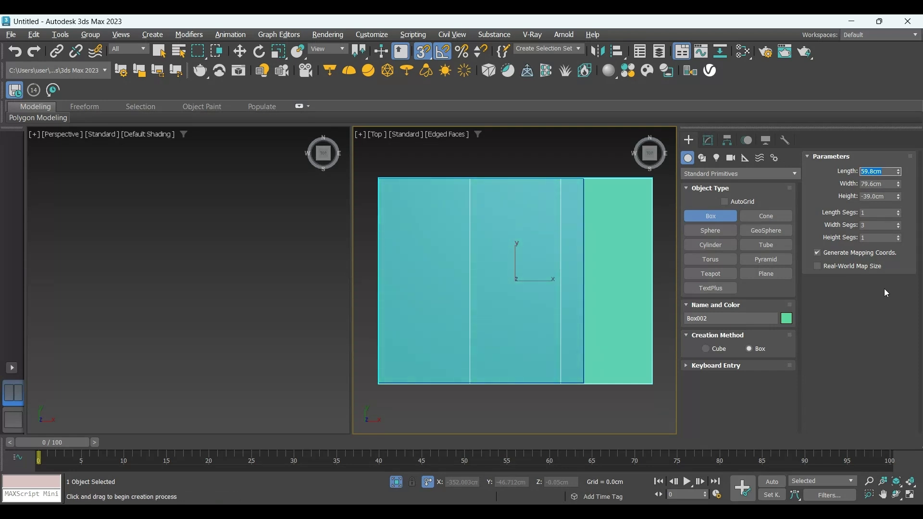
pyautogui.write('55')
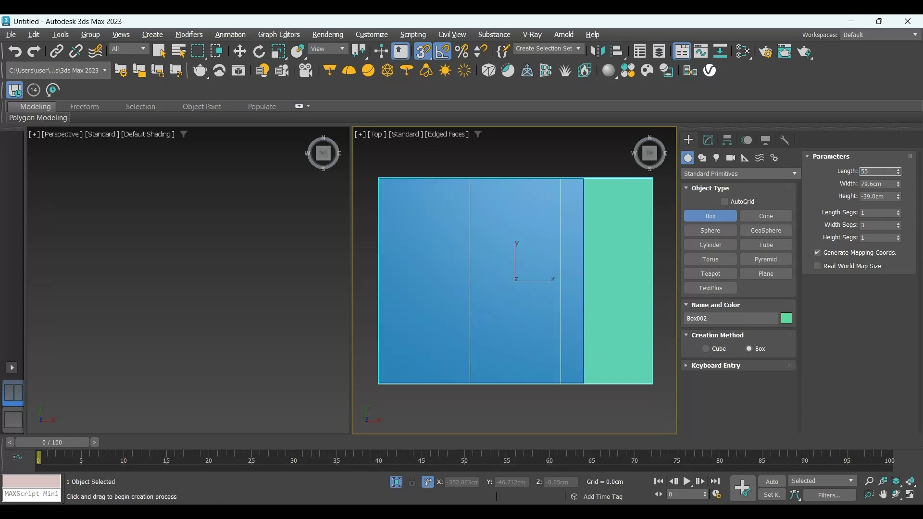
pyautogui.press('Tab')
pyautogui.write('7')
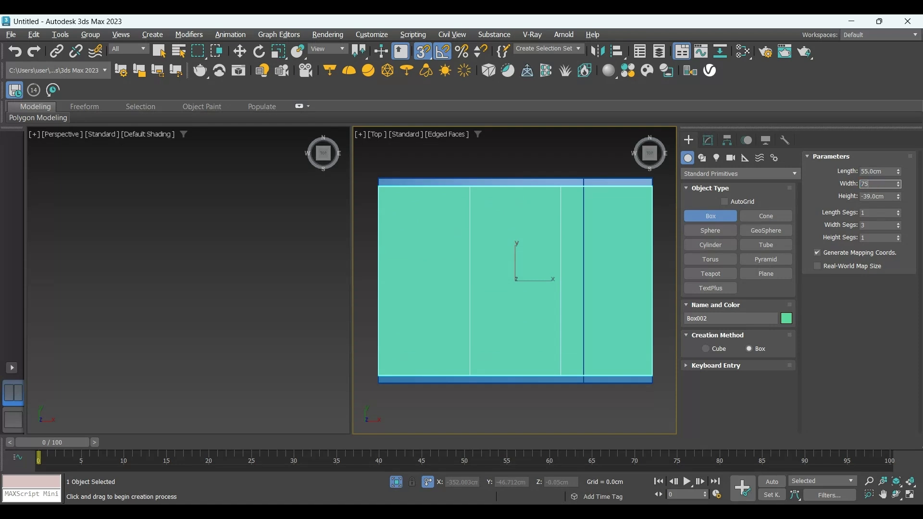
pyautogui.write('5')
pyautogui.press('Tab')
pyautogui.write('2')
pyautogui.press('Return')
# In the Front view with snaps off, move the plate just below the bottom plank and pan to the model
pyautogui.press('w')
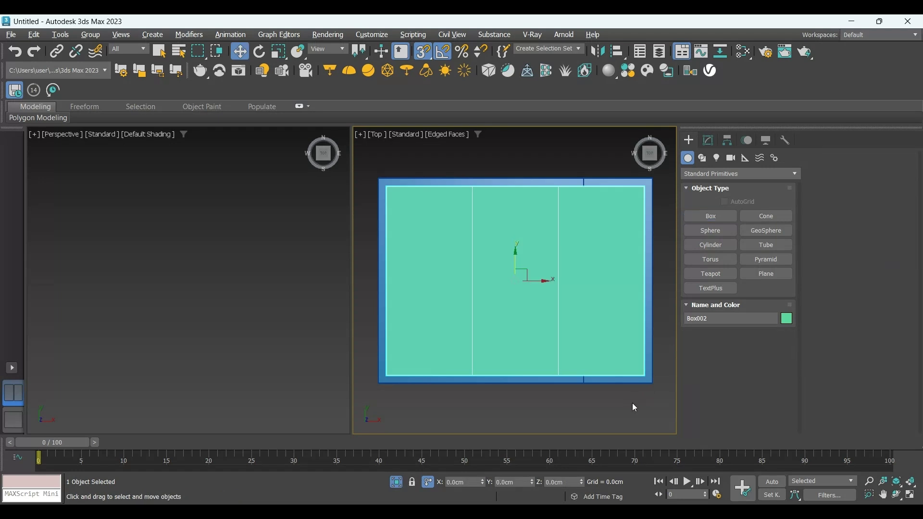
pyautogui.press('f')
pyautogui.scroll(-3, 577, 288)
pyautogui.scroll(2, 570, 248)
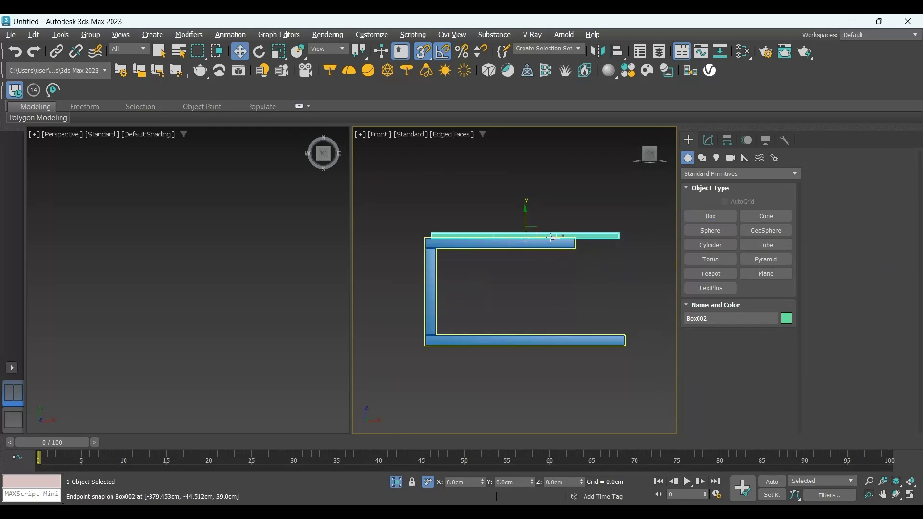
pyautogui.press('s')
pyautogui.moveTo(526, 214); pyautogui.dragTo(528, 329)
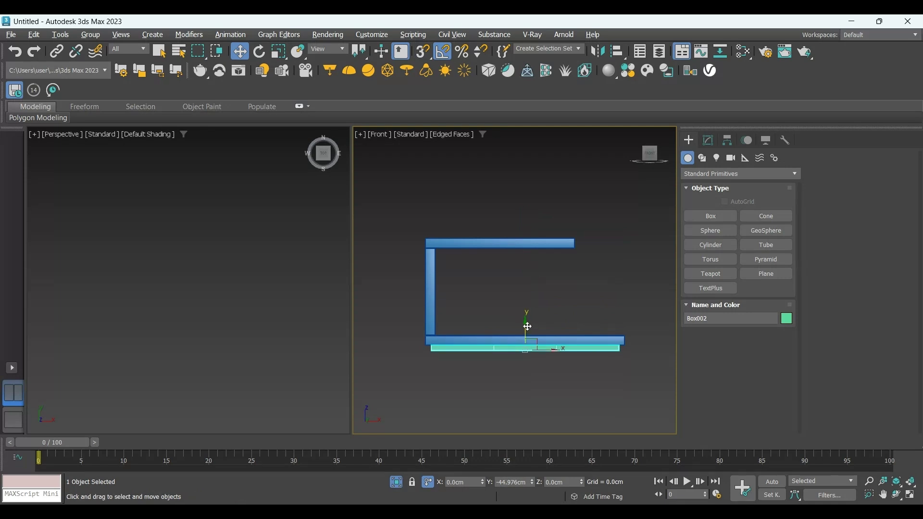
pyautogui.moveTo(527, 327); pyautogui.dragTo(529, 328)
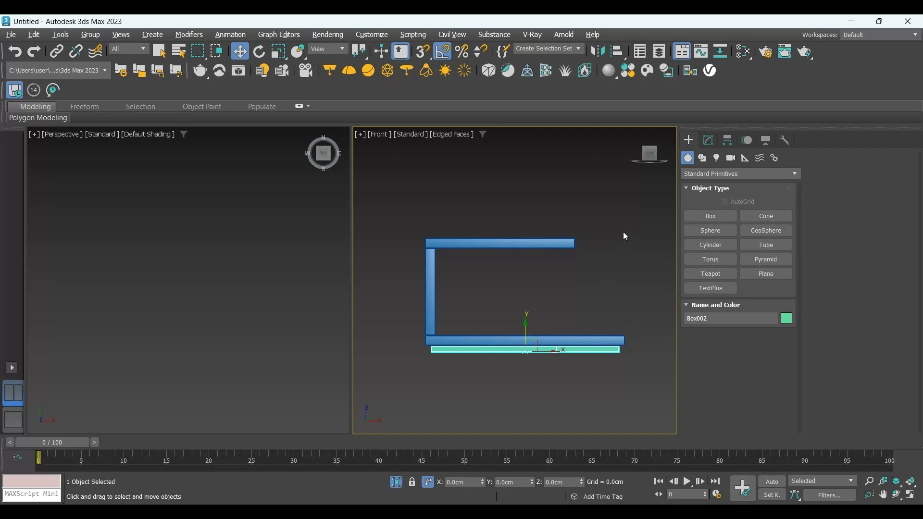
pyautogui.scroll(-3, 589, 264)
pyautogui.moveTo(584, 281); pyautogui.dragTo(500, 299, button='middle')
pyautogui.scroll(4, 584, 350)
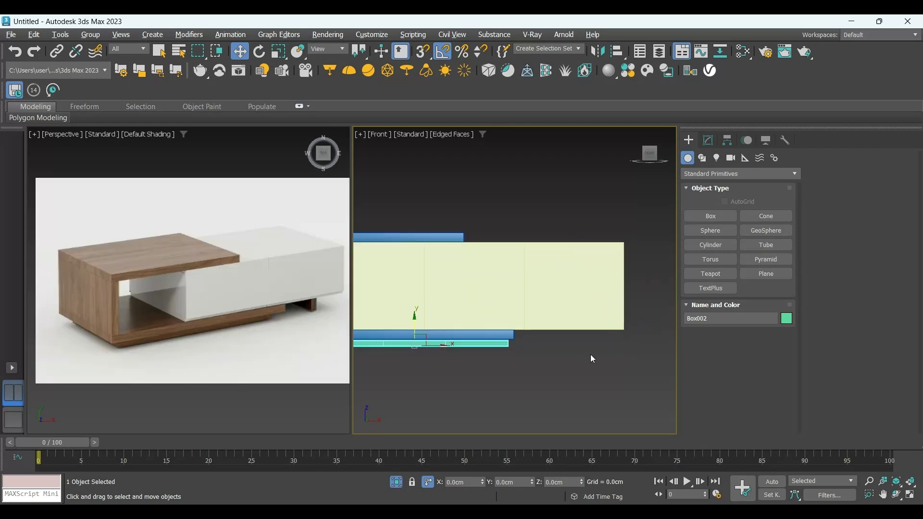
# Isolate the large cabinet box and switch to the Top view
pyautogui.click(571, 273)
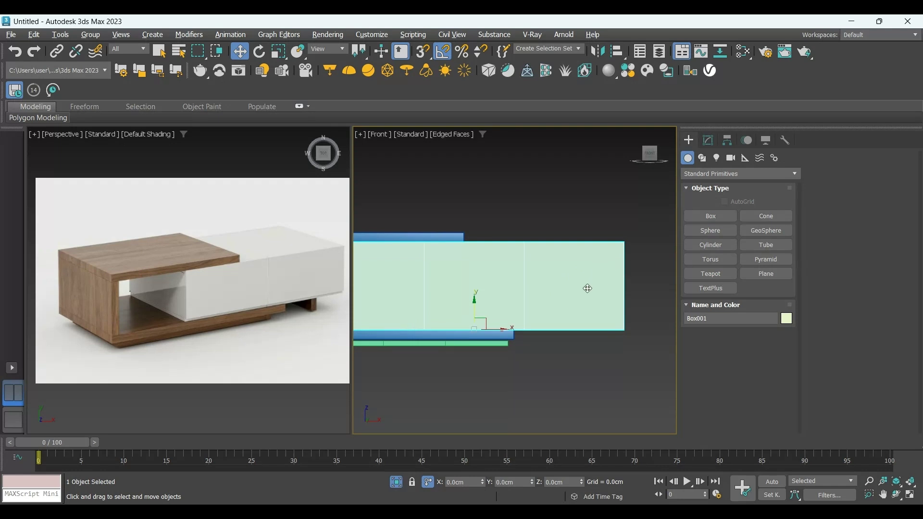
pyautogui.hotkey('alt', 'q')
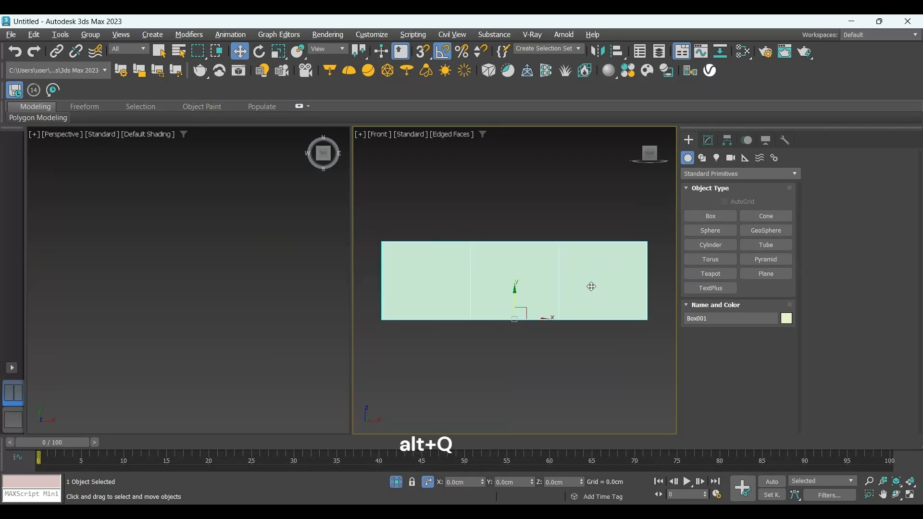
pyautogui.press('t')
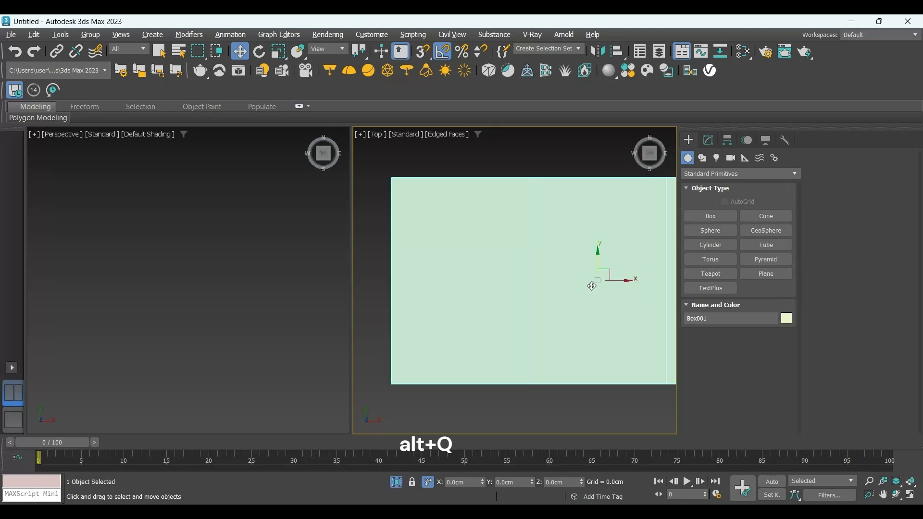
# Draw a snapped box along the cabinet's edge, 2 cm wide and 6 cm high
pyautogui.click(710, 216)
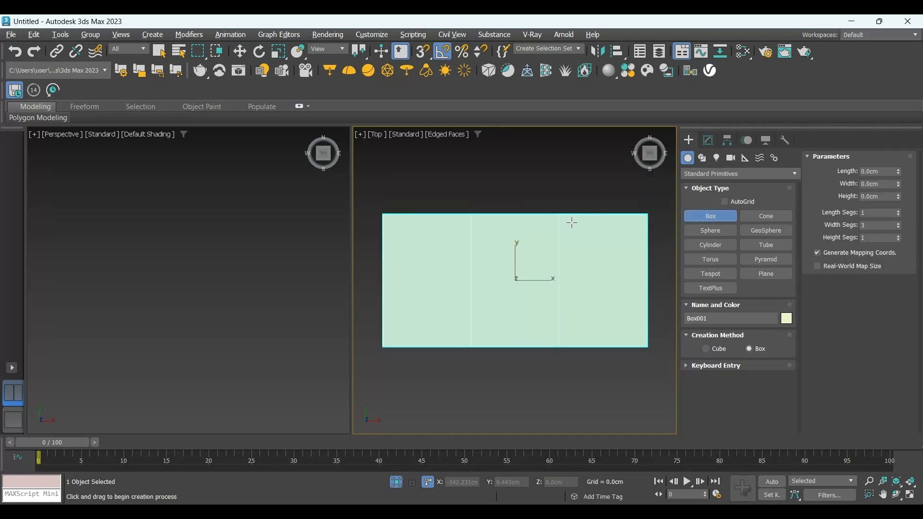
pyautogui.press('s')
pyautogui.moveTo(571, 220); pyautogui.dragTo(565, 345)
pyautogui.click(563, 346)
pyautogui.click(884, 184)
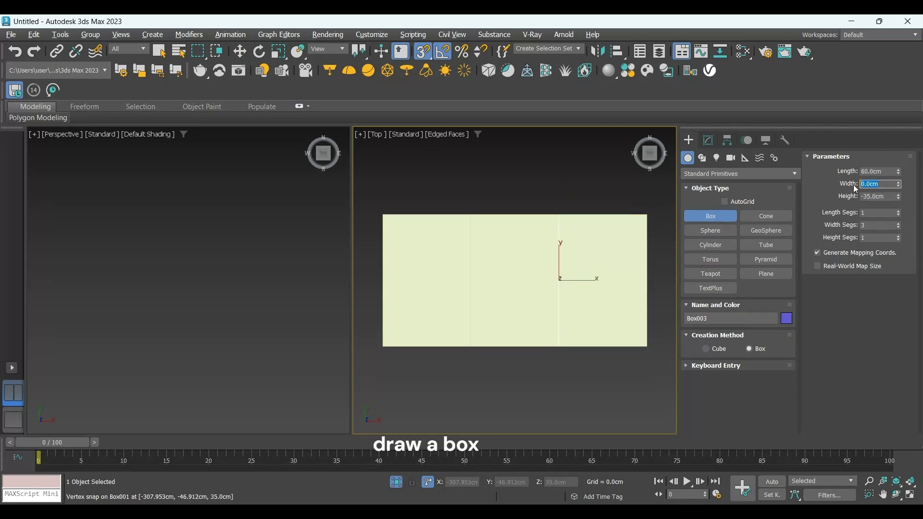
pyautogui.write('2')
pyautogui.press('Return')
pyautogui.press('Tab')
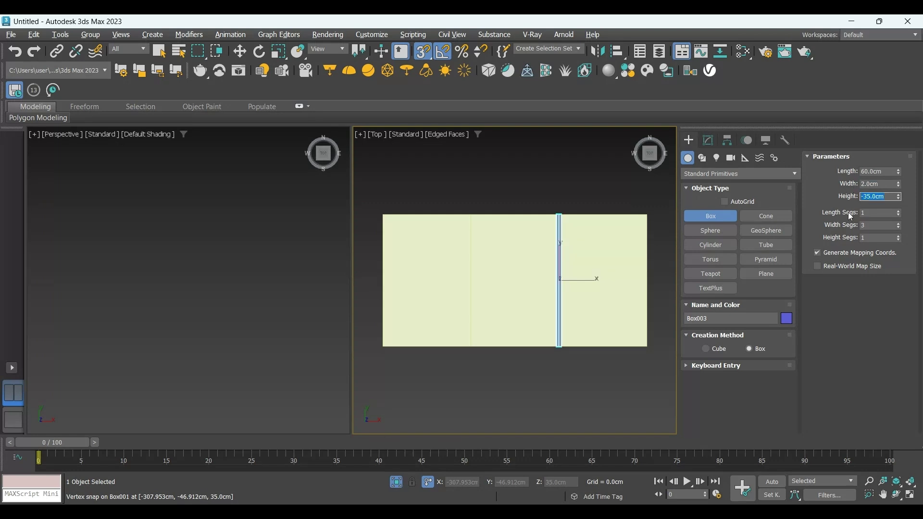
pyautogui.write('6')
pyautogui.press('Return')
# Finish box creation and view the boxes from the front with the Move tool active
pyautogui.rightClick(624, 376)
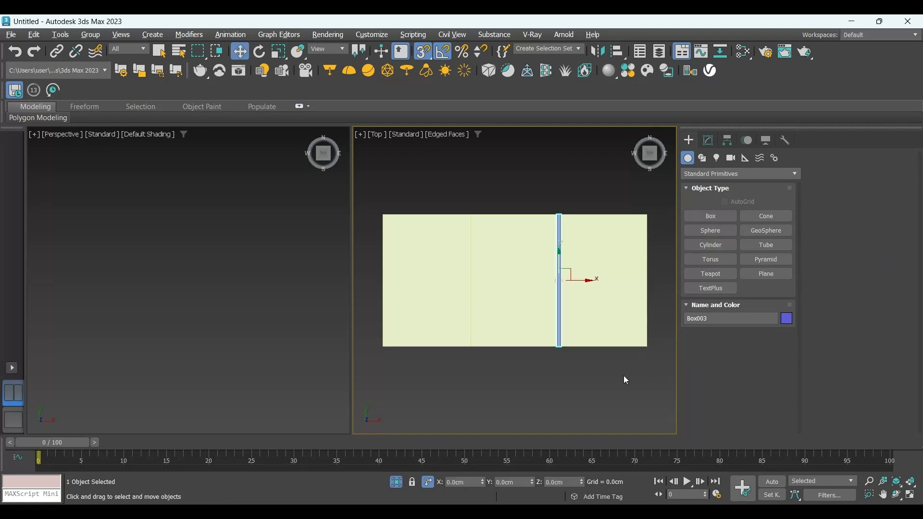
pyautogui.press('f')
pyautogui.press('w')
pyautogui.scroll(-5, 592, 324)
# With snaps off, lower the thin box below the cabinet's right end, then re-enable snaps
pyautogui.scroll(5, 591, 313)
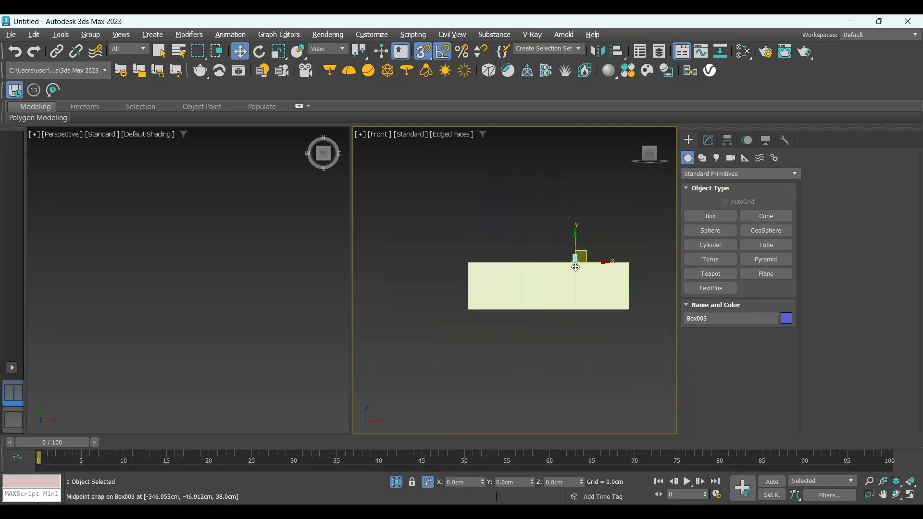
pyautogui.press('s')
pyautogui.moveTo(570, 232); pyautogui.dragTo(572, 311)
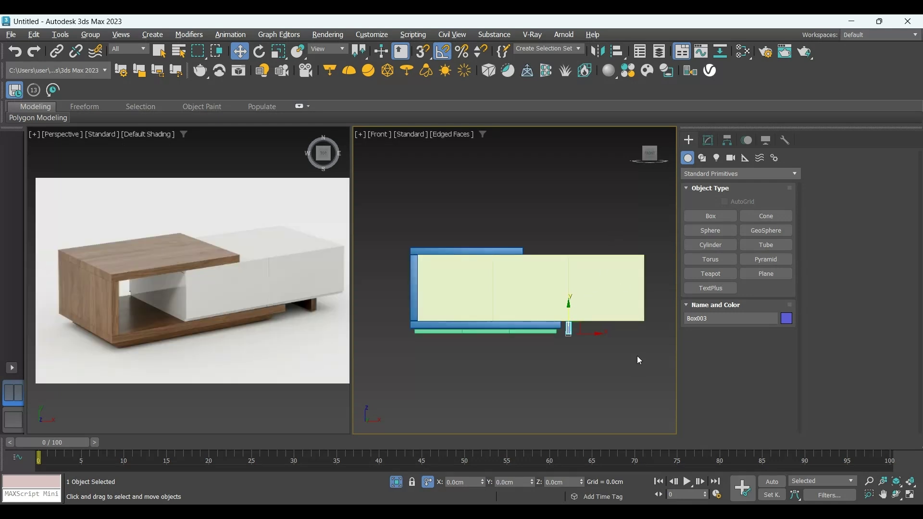
pyautogui.scroll(5, 604, 337)
pyautogui.press('s')
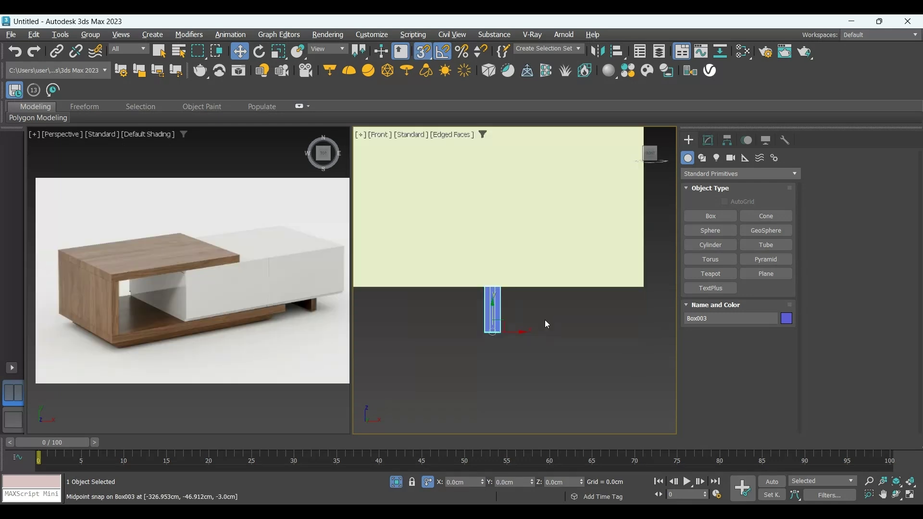
# Orbit to see the whole cabinet in 3D and deselect the thin box
pyautogui.scroll(-4, 533, 338)
pyautogui.moveTo(548, 368); pyautogui.dragTo(588, 368, button='middle')
pyautogui.scroll(2, 587, 369)
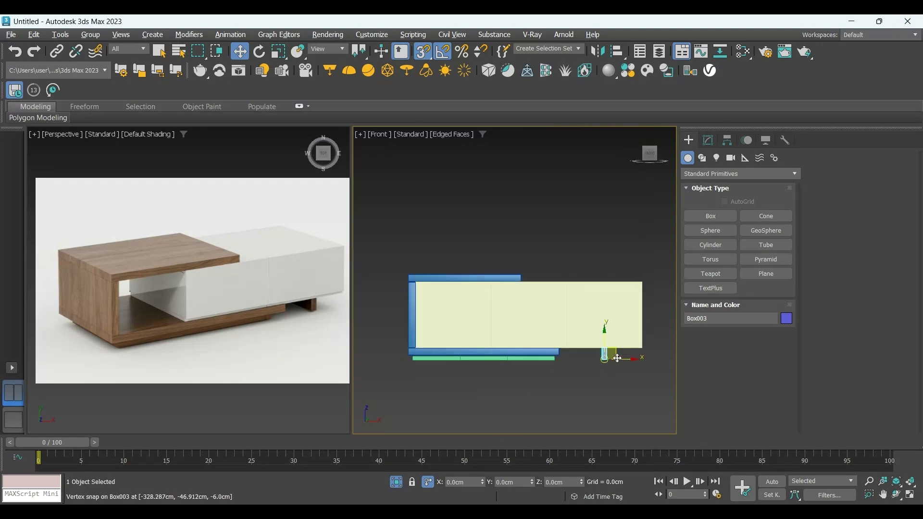
pyautogui.keyDown('alt'); pyautogui.moveTo(572, 358); pyautogui.dragTo(588, 373, button='middle'); pyautogui.keyUp('alt')
pyautogui.click(592, 371)
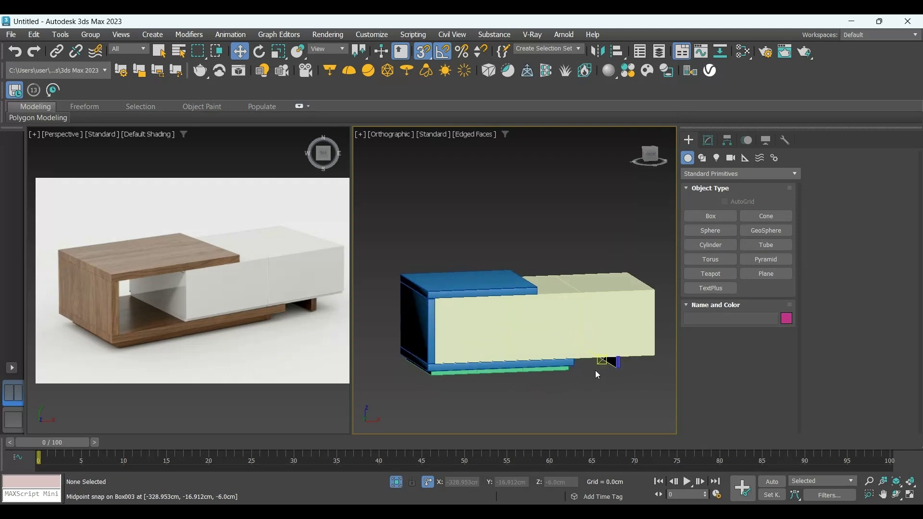
# Isolate the white cabinet box and add an Edit Poly modifier
pyautogui.click(565, 323)
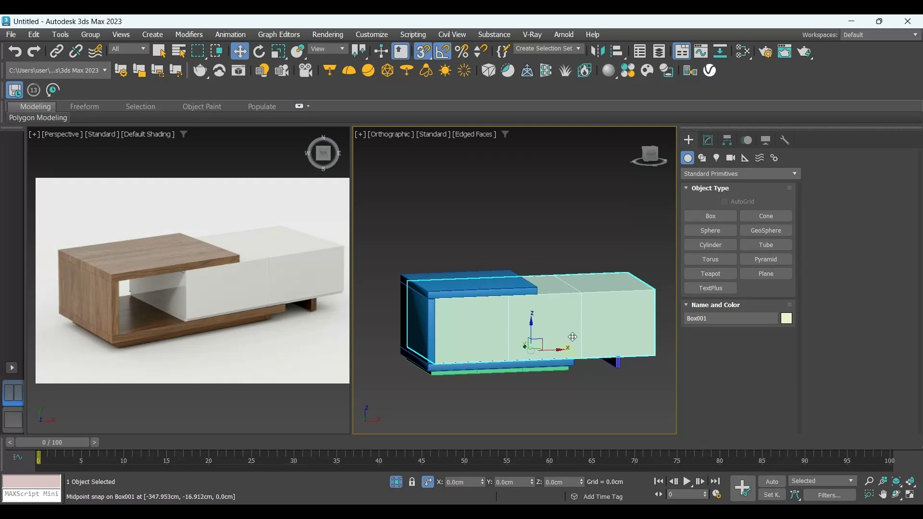
pyautogui.hotkey('alt', 'q')
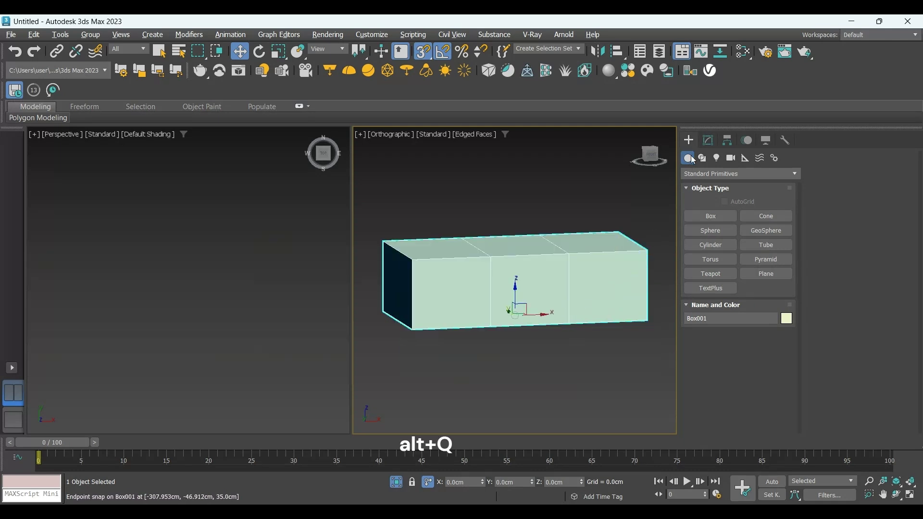
pyautogui.click(709, 141)
pyautogui.click(716, 190)
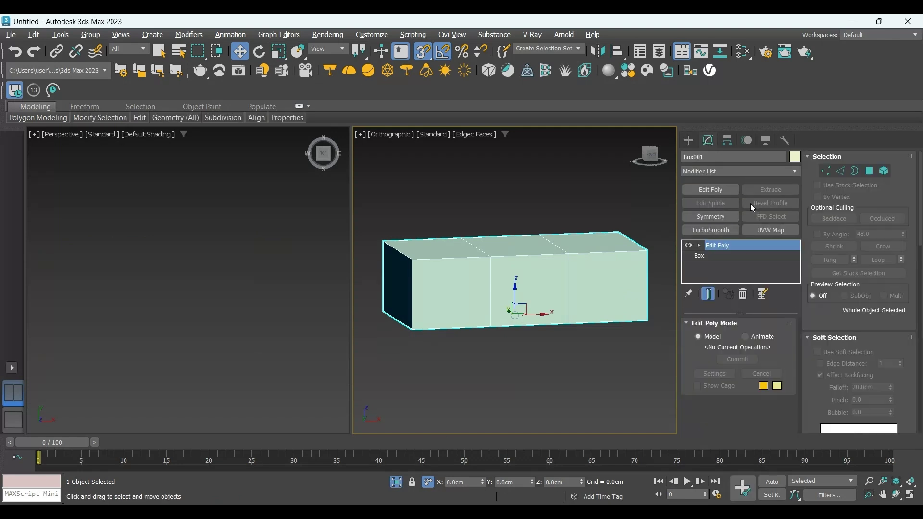
# Delete the first segment's faces and cap the resulting open border
pyautogui.click(870, 168)
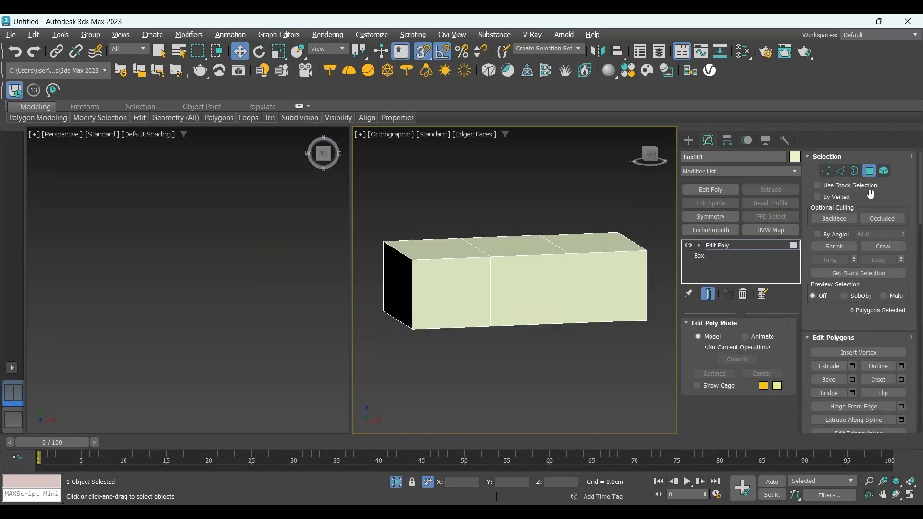
pyautogui.moveTo(386, 339); pyautogui.dragTo(387, 343)
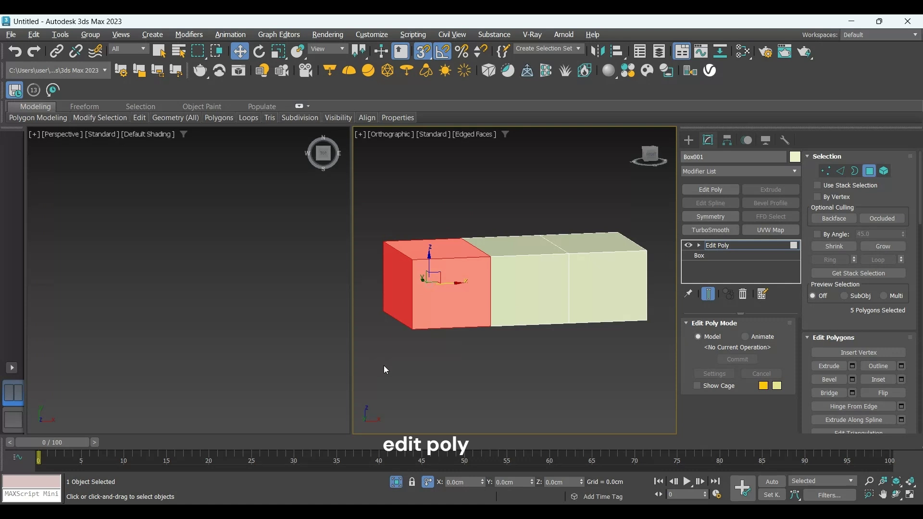
pyautogui.press('Delete')
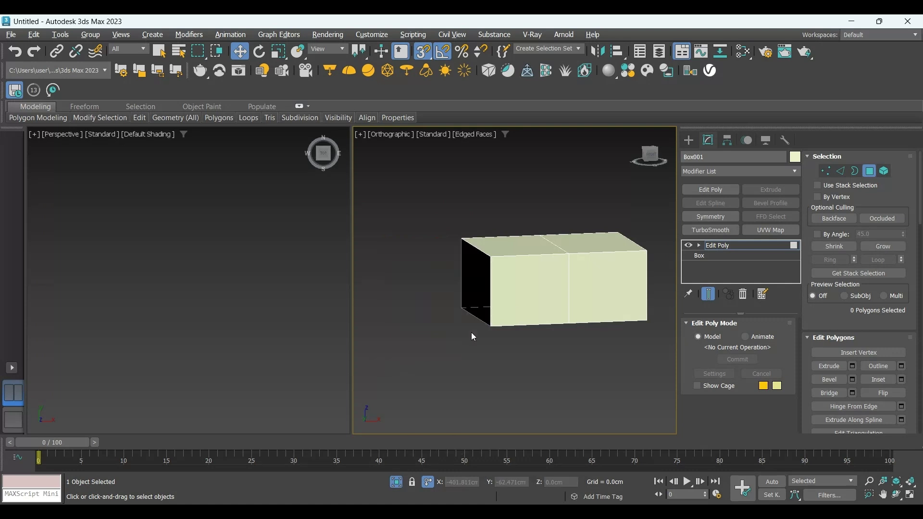
pyautogui.click(854, 171)
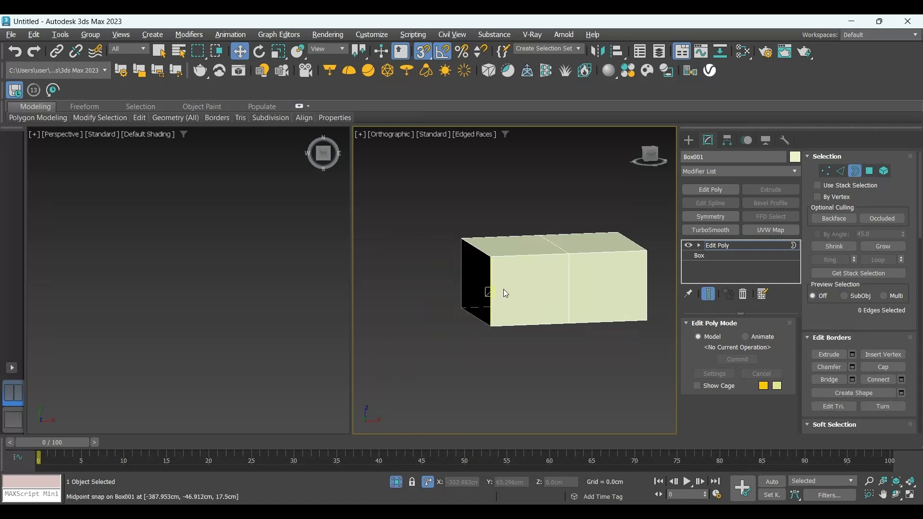
pyautogui.click(490, 275)
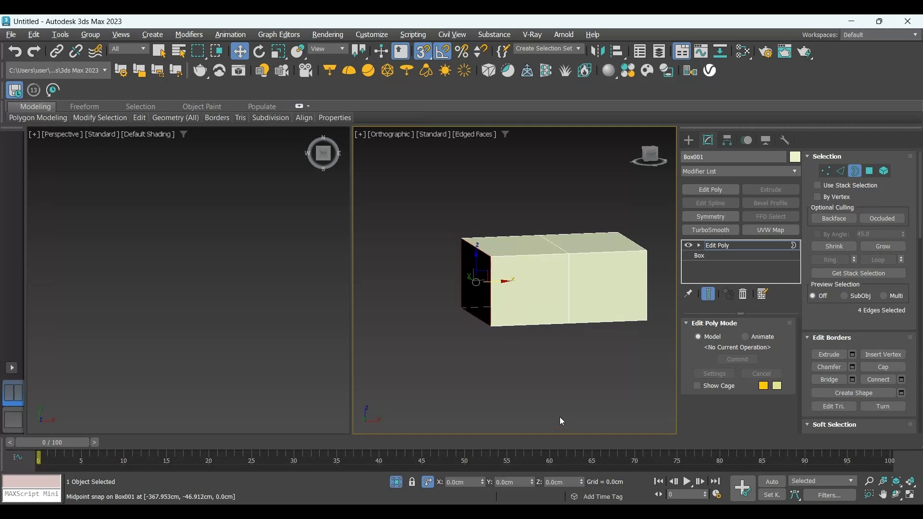
pyautogui.click(885, 367)
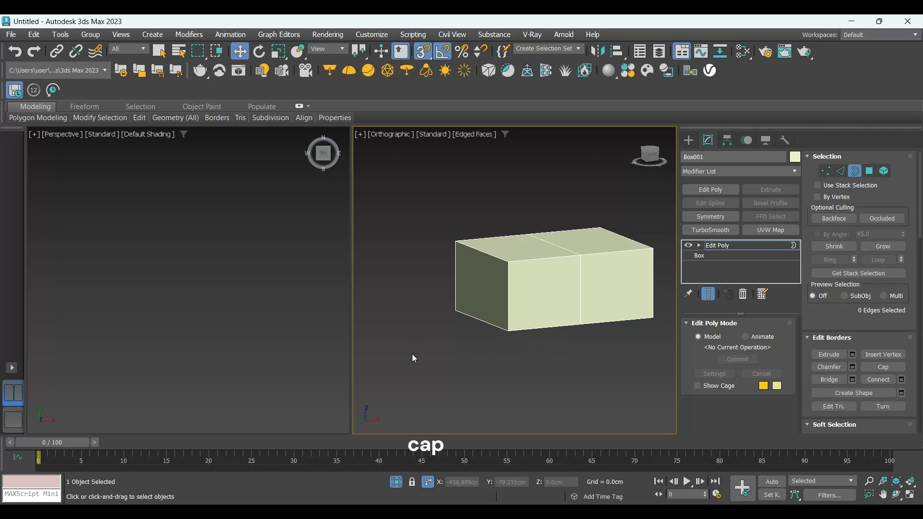
pyautogui.click(840, 171)
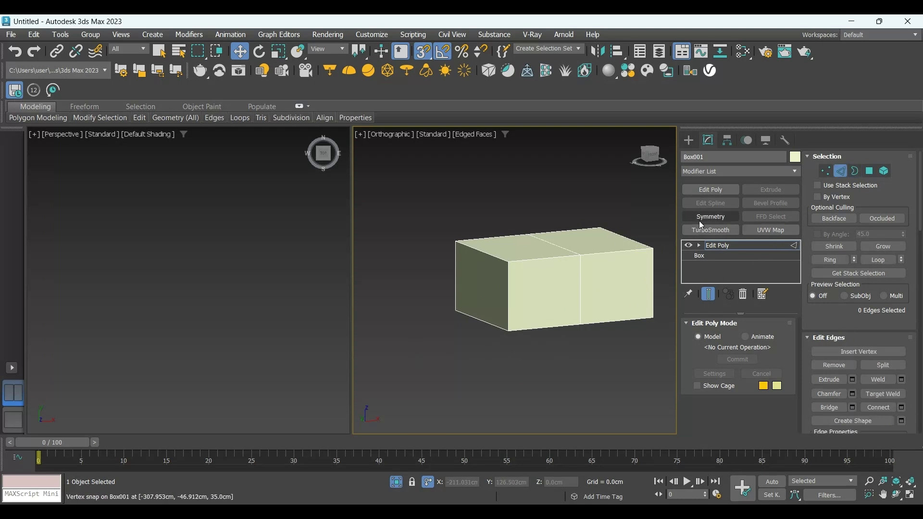
# In Top wireframe view, connect the six edges with a new loop slid near the front
pyautogui.press('t')
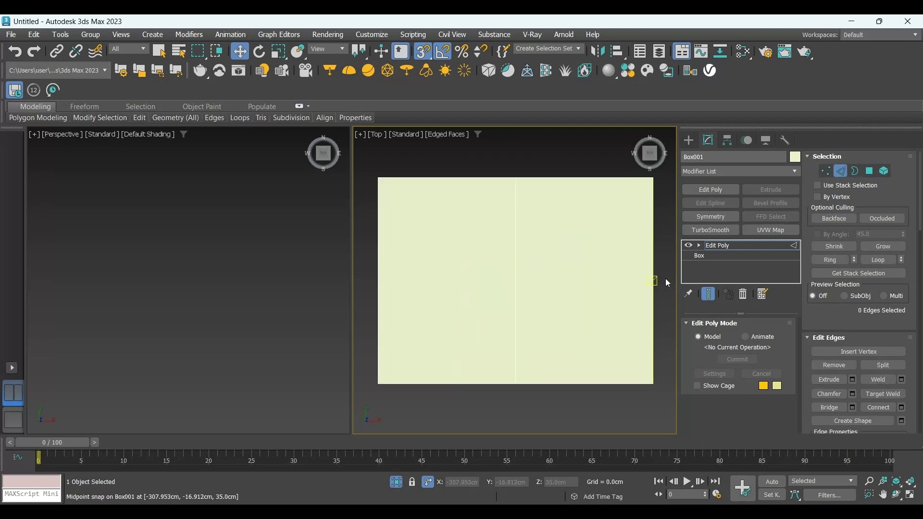
pyautogui.moveTo(385, 319); pyautogui.dragTo(386, 319)
pyautogui.press('F3')
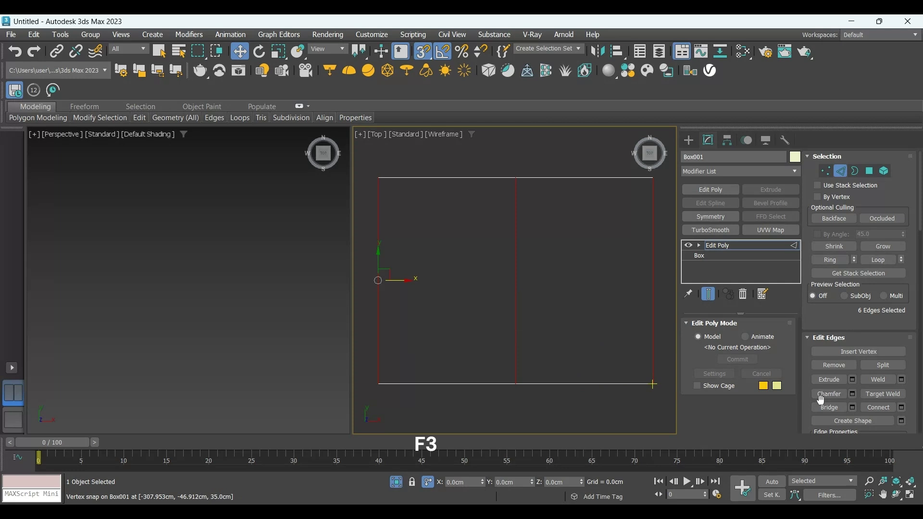
pyautogui.click(888, 410)
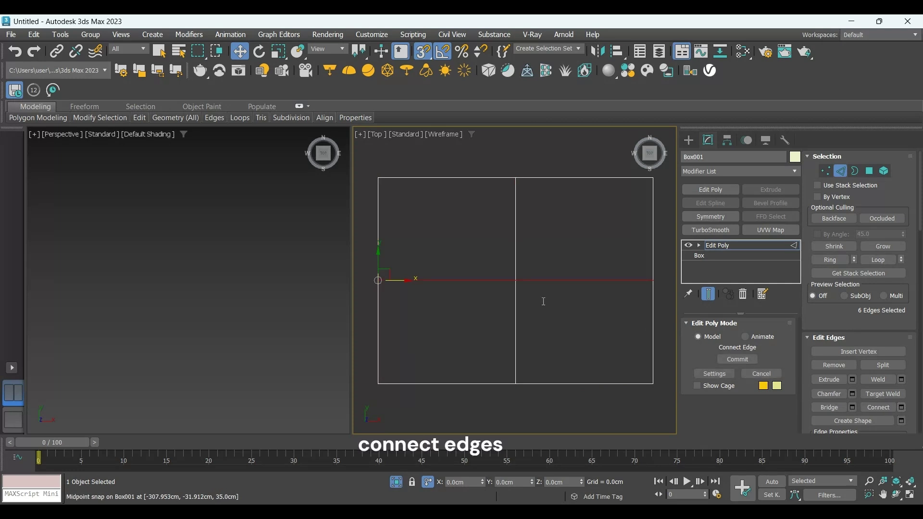
pyautogui.moveTo(523, 325); pyautogui.dragTo(526, 468)
pyautogui.click(737, 359)
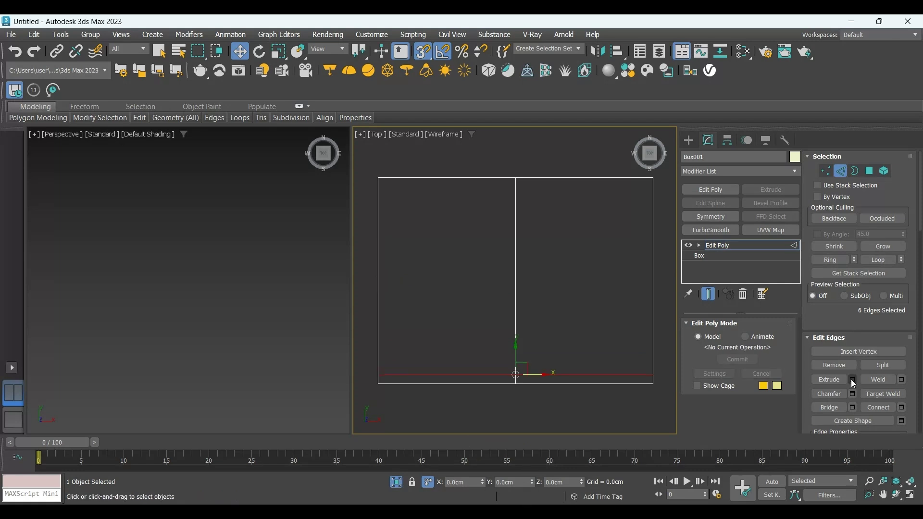
# Extrude the new edge loop into a narrow seam and return to shaded 3D view
pyautogui.click(827, 379)
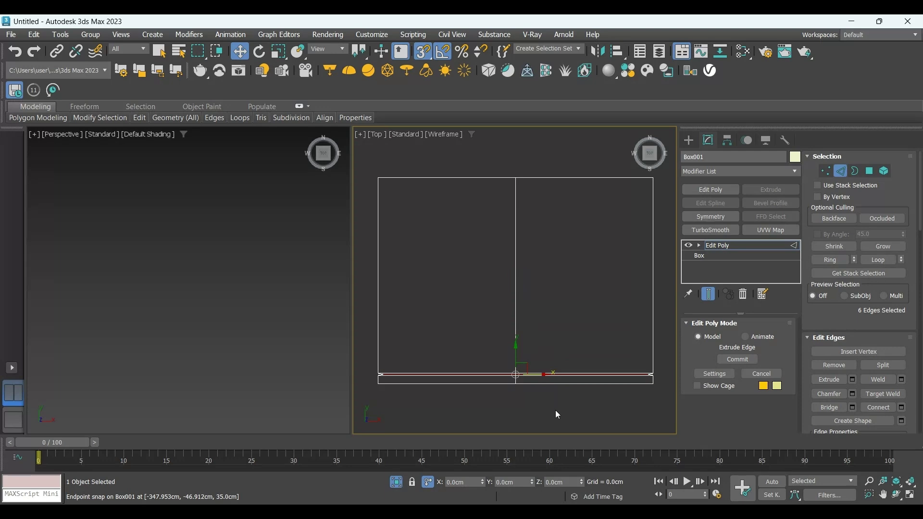
pyautogui.rightClick(573, 427)
pyautogui.keyDown('alt'); pyautogui.moveTo(584, 410); pyautogui.dragTo(610, 391, button='middle'); pyautogui.keyUp('alt')
pyautogui.press('F3')
pyautogui.scroll(4, 610, 391)
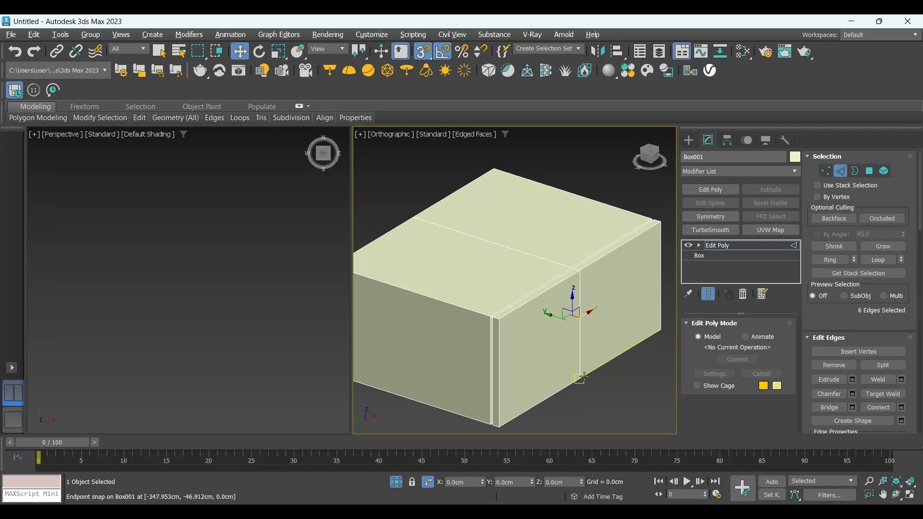
# Select the five vertical divider edges around the cabinet box
pyautogui.scroll(3, 604, 394)
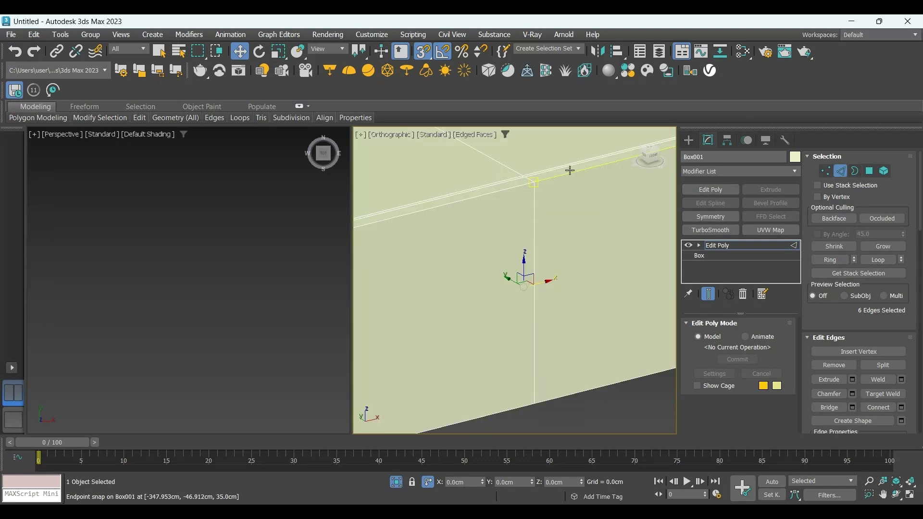
pyautogui.click(532, 177)
pyautogui.keyDown('ctrl'); pyautogui.click(535, 226); pyautogui.keyUp('ctrl')
pyautogui.keyDown('alt'); pyautogui.moveTo(535, 226); pyautogui.dragTo(532, 356, button='middle'); pyautogui.keyUp('alt')
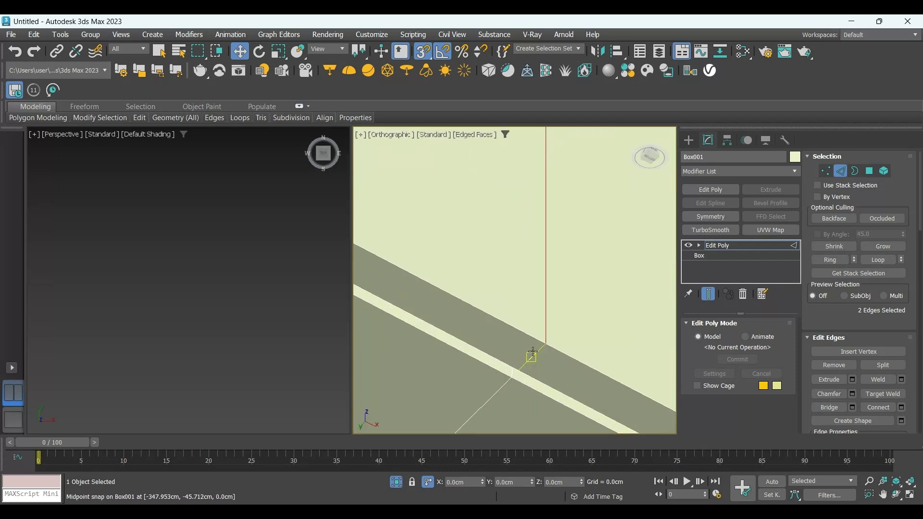
pyautogui.keyDown('ctrl'); pyautogui.click(532, 356); pyautogui.keyUp('ctrl')
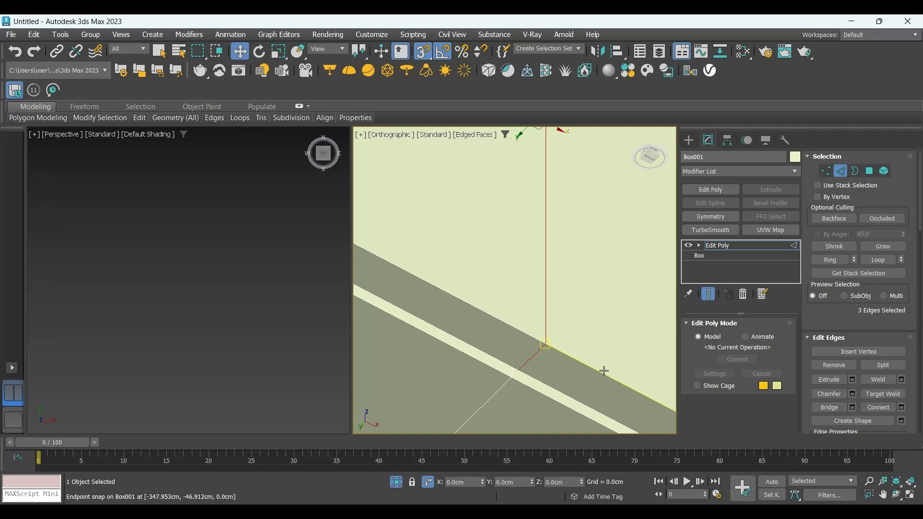
pyautogui.press('F3')
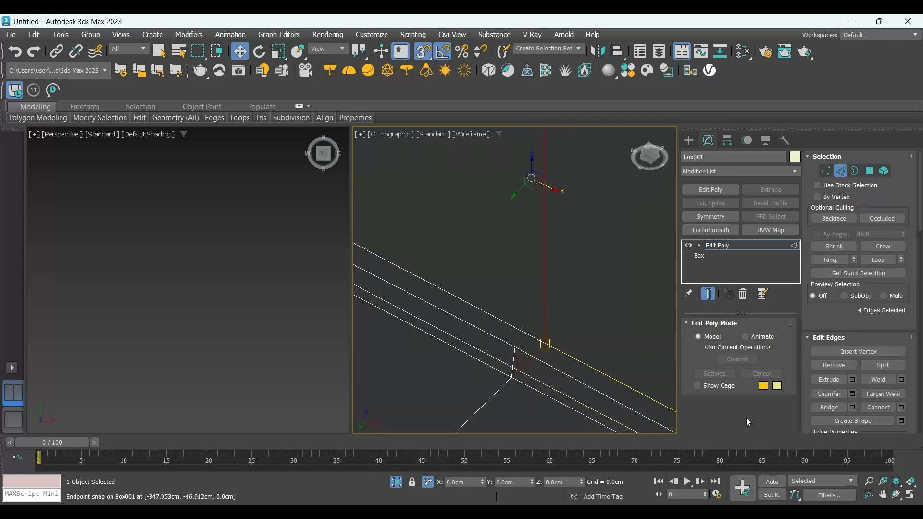
pyautogui.keyDown('ctrl'); pyautogui.click(545, 342); pyautogui.keyUp('ctrl')
pyautogui.moveTo(545, 343)
pyautogui.keyDown('alt'); pyautogui.mouseDown(button='middle')
pyautogui.moveTo(528, 239)
pyautogui.moveTo(607, 290)
pyautogui.mouseUp(button='middle'); pyautogui.keyUp('alt')
pyautogui.keyDown('ctrl'); pyautogui.click(528, 239); pyautogui.keyUp('ctrl')
pyautogui.press('F3')
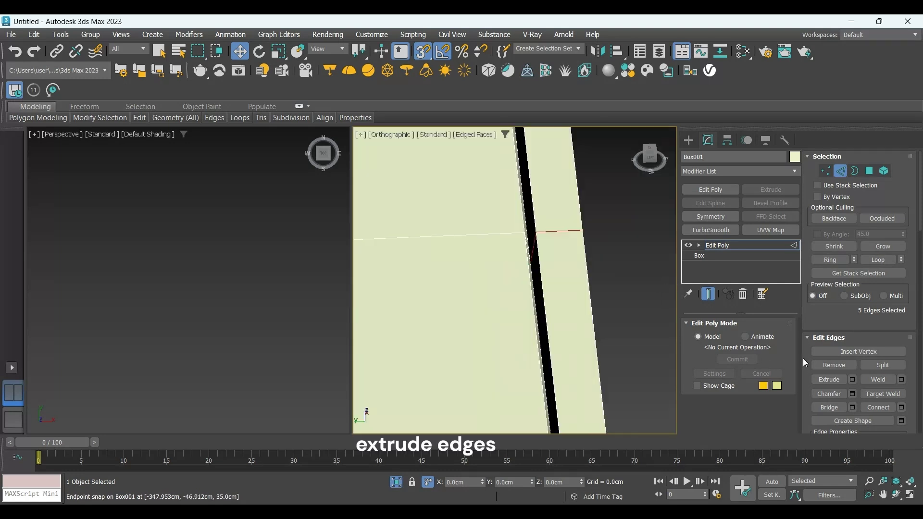
# Extrude the selected divider edges into a drawer seam
pyautogui.click(852, 379)
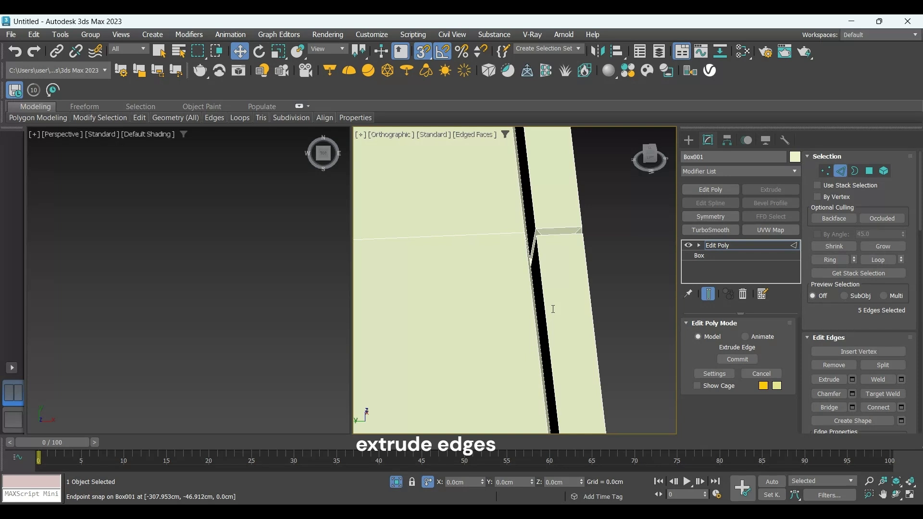
pyautogui.rightClick(521, 321)
pyautogui.keyDown('alt'); pyautogui.moveTo(521, 321); pyautogui.dragTo(599, 262, button='middle'); pyautogui.keyUp('alt')
# Unhide all table parts and clear the edge selection
pyautogui.rightClick(522, 241)
pyautogui.click(490, 207)
pyautogui.scroll(-5, 556, 263)
pyautogui.scroll(-2, 581, 265)
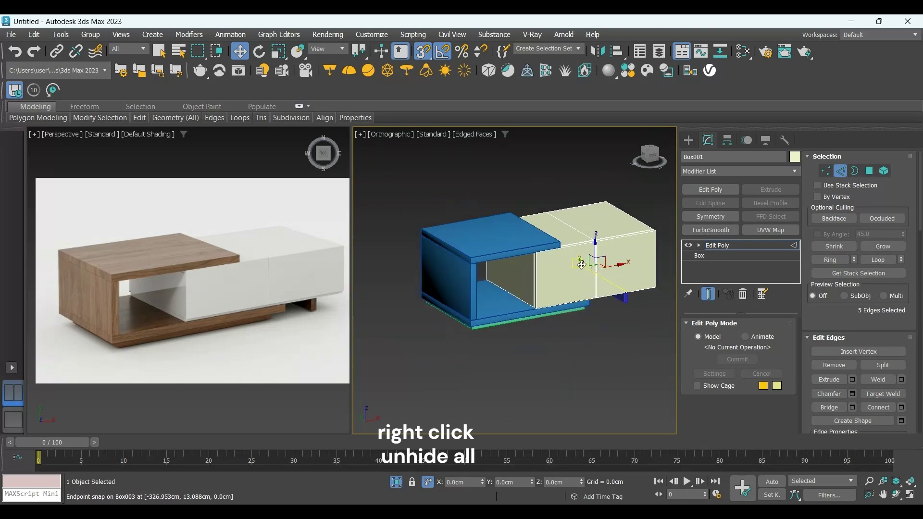
pyautogui.click(628, 364)
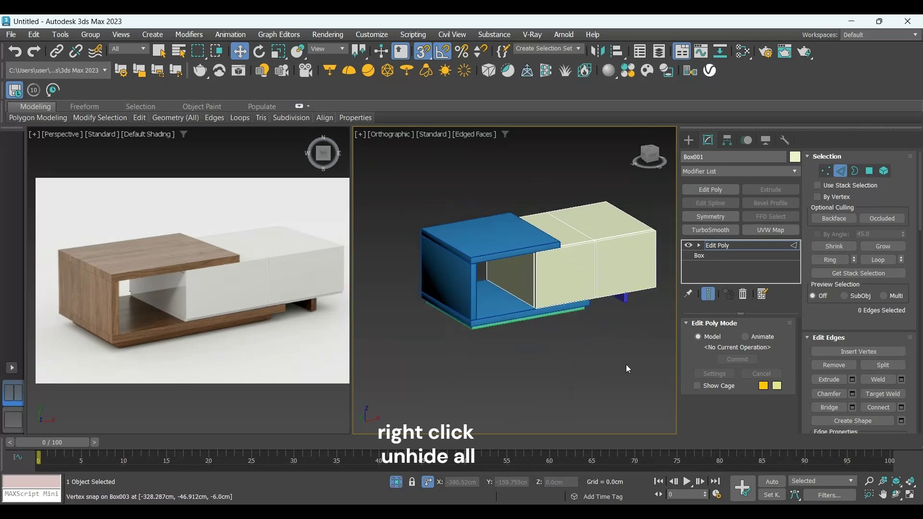